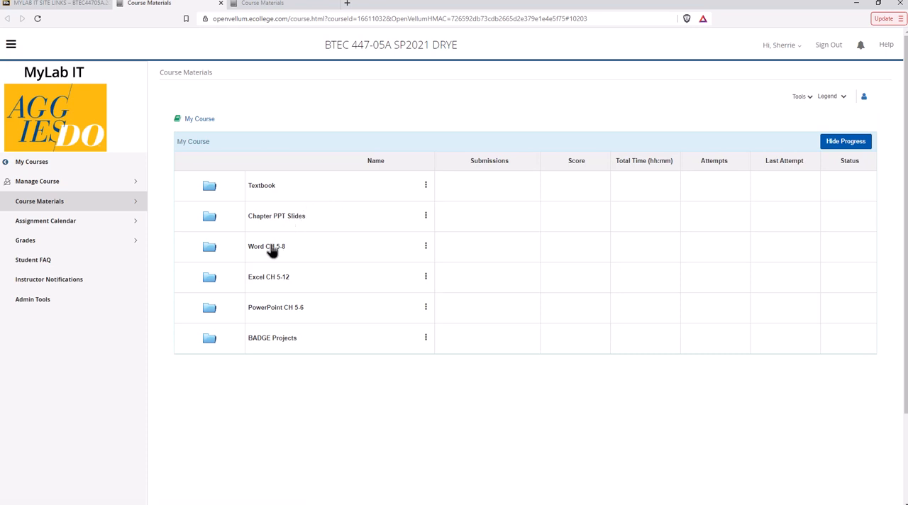
Step: Navigate into Word CH 5-8, then Word CH 5 Designing Newsletters and Working with Graphics
click(271, 193)
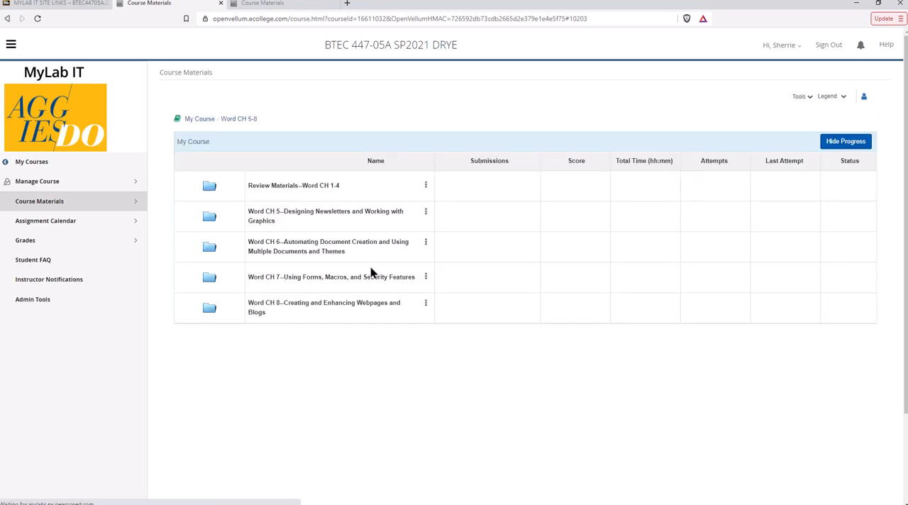
click(370, 269)
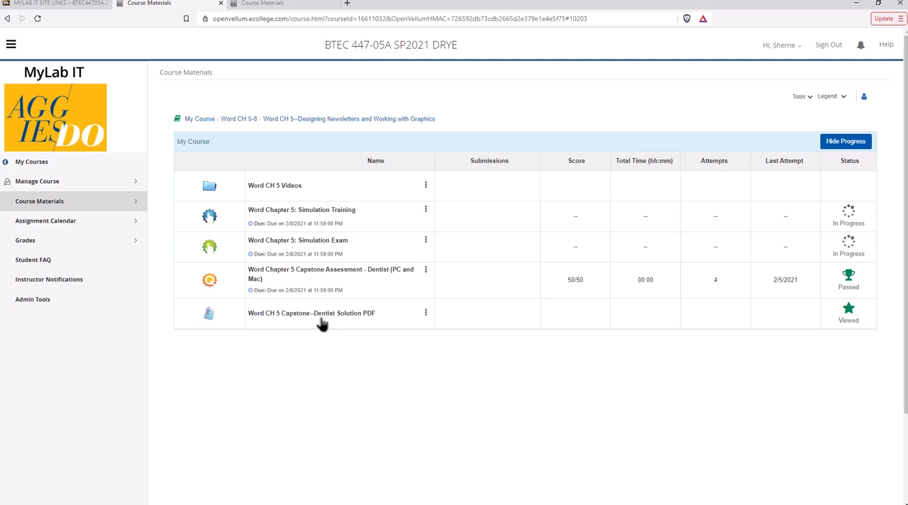
Step: Open the Chapter 5 Capstone Assessment – Dentist assignment and review its step-by-step preview
click(275, 271)
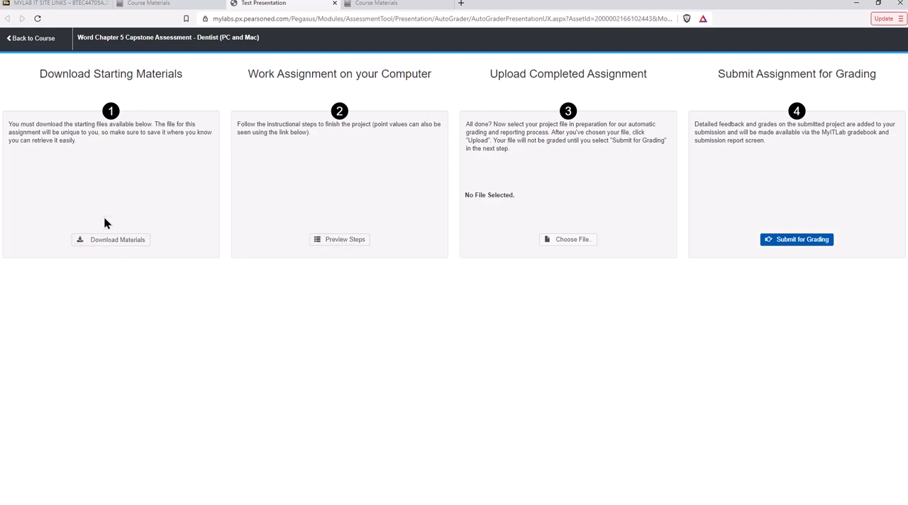
click(341, 242)
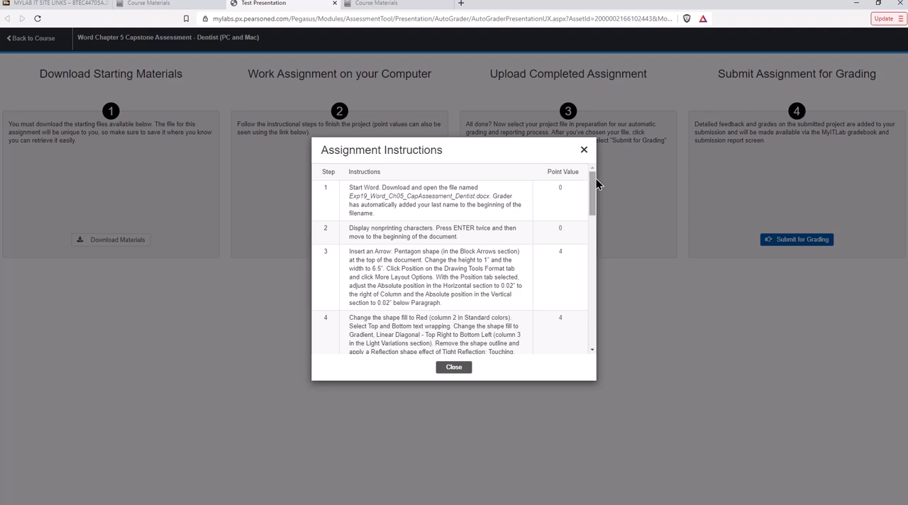
mouse_move(593, 183)
mouse_down()
mouse_move(578, 329)
mouse_move(560, 174)
mouse_up()
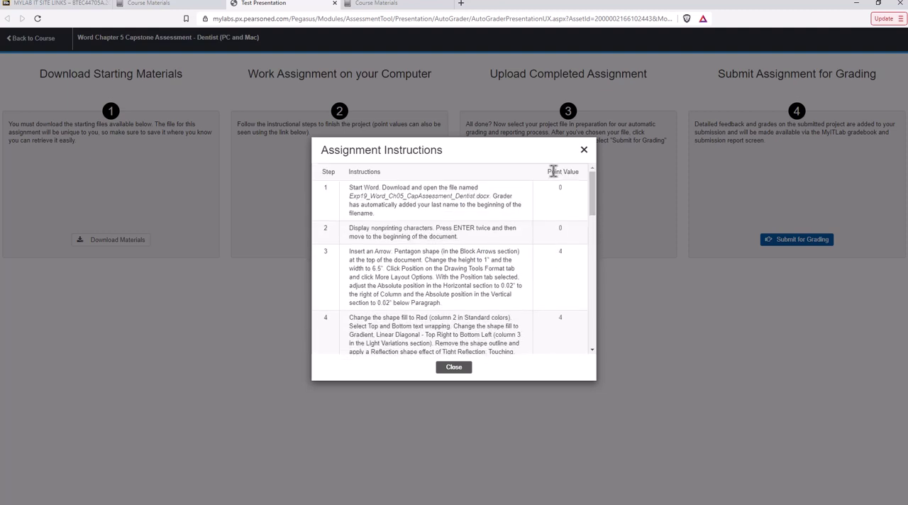
click(583, 151)
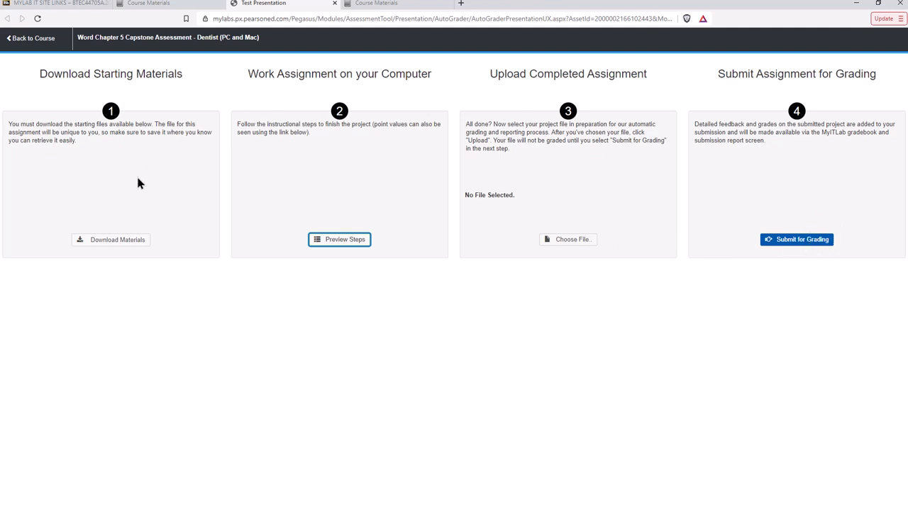
Step: Download all the Dentist starting materials together as one zip
click(117, 242)
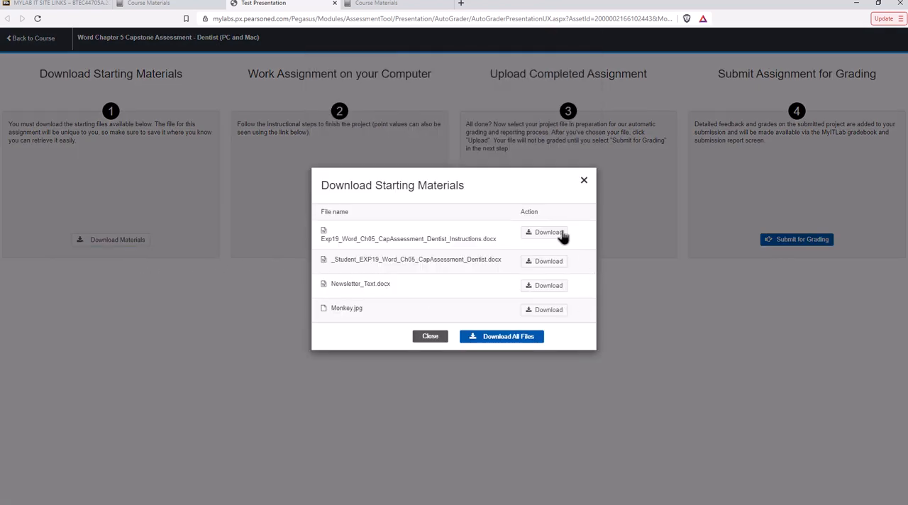
click(501, 338)
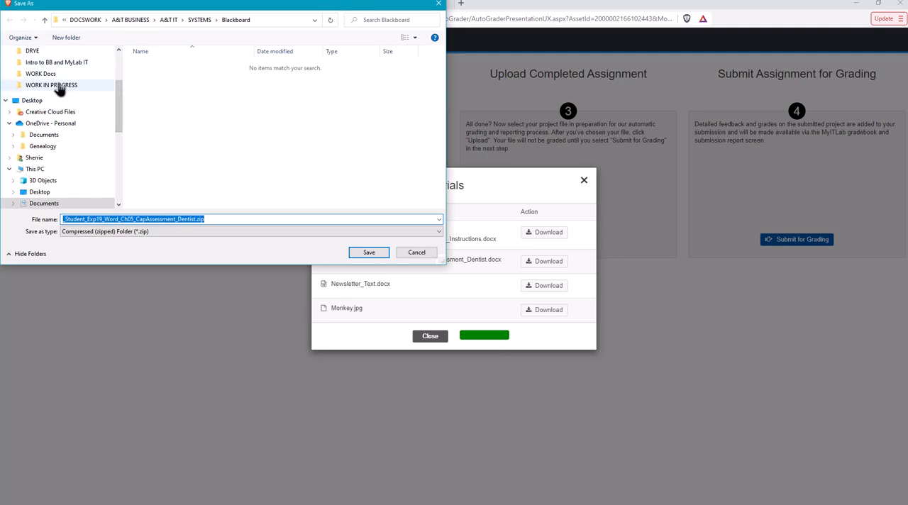
Step: Create a Work in Progress 447 folder under Desktop > WORK IN PROGRESS as the save location
click(36, 102)
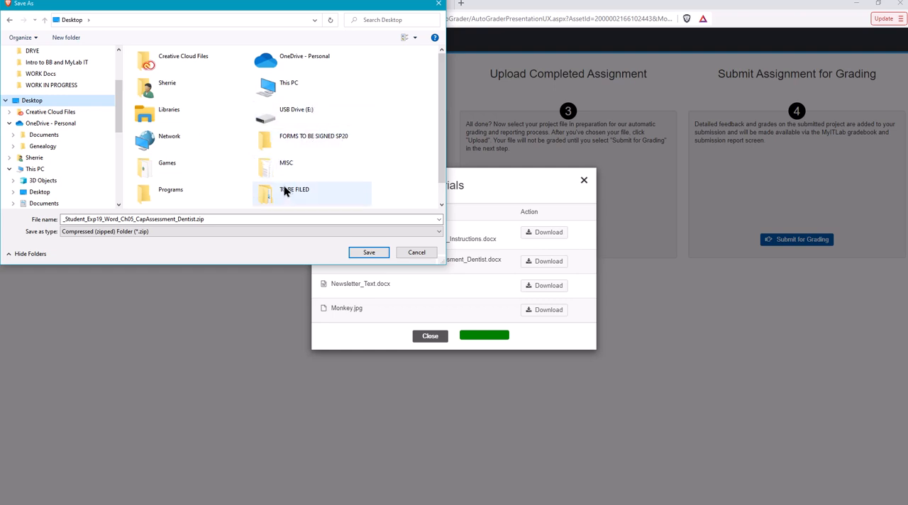
scroll(284, 190, down, 1)
double_click(188, 187)
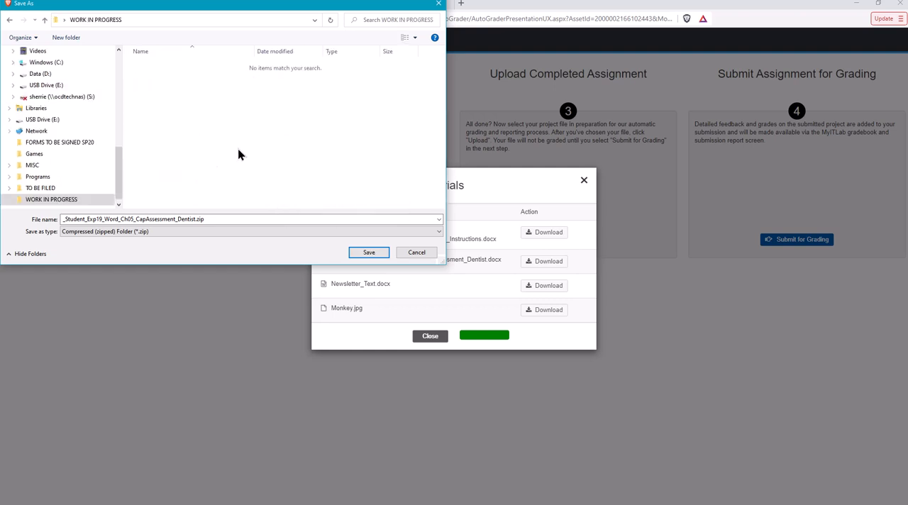
click(62, 37)
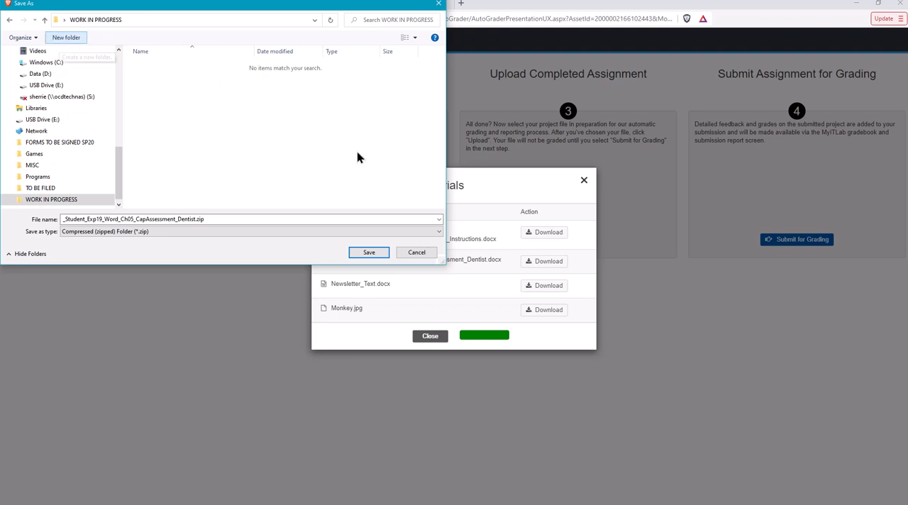
text(W)
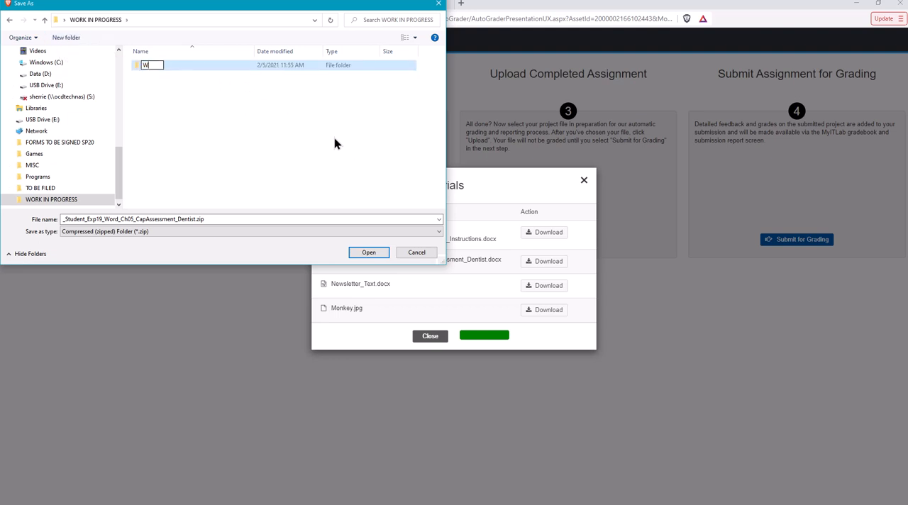
text(ork in Progre)
text(ss 447)
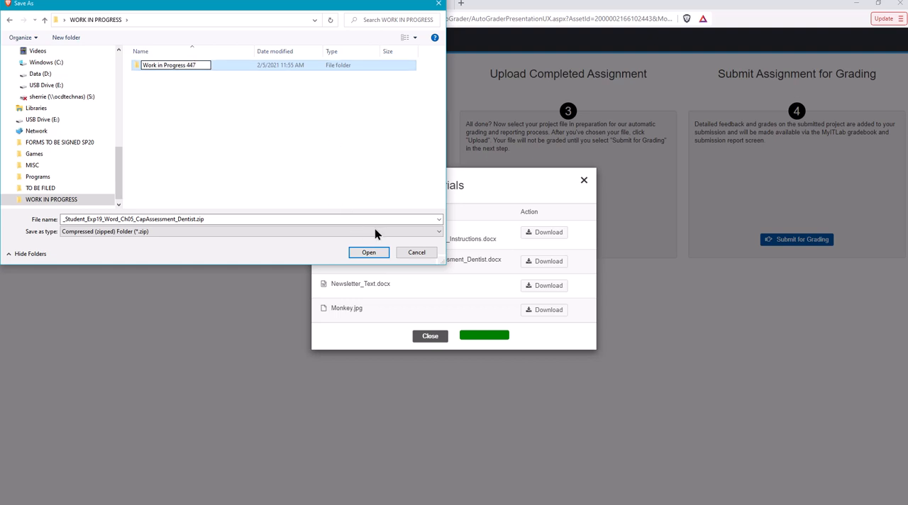
click(369, 253)
double_click(189, 66)
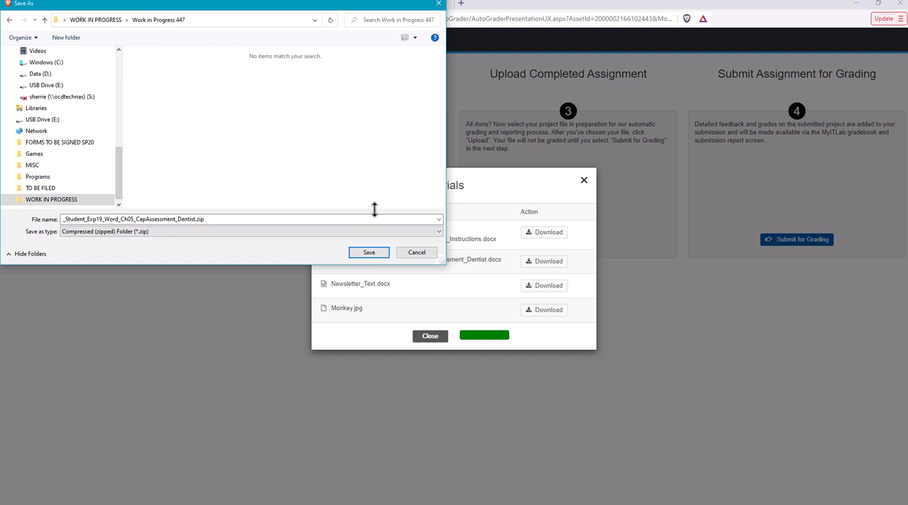
Step: Save the starting-materials zip into the Work in Progress 447 folder
click(369, 253)
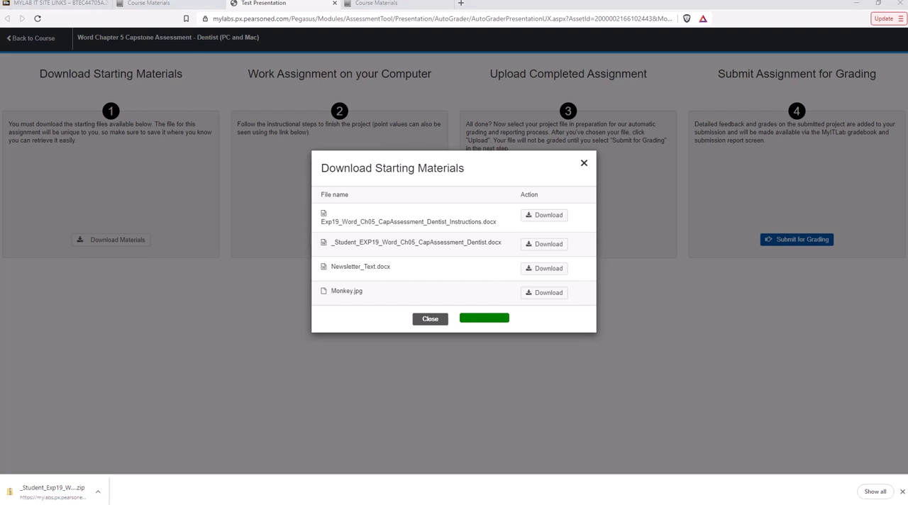
Step: View the downloaded Dentist zip's four files in a maximized Explorer window with full file names
click(54, 491)
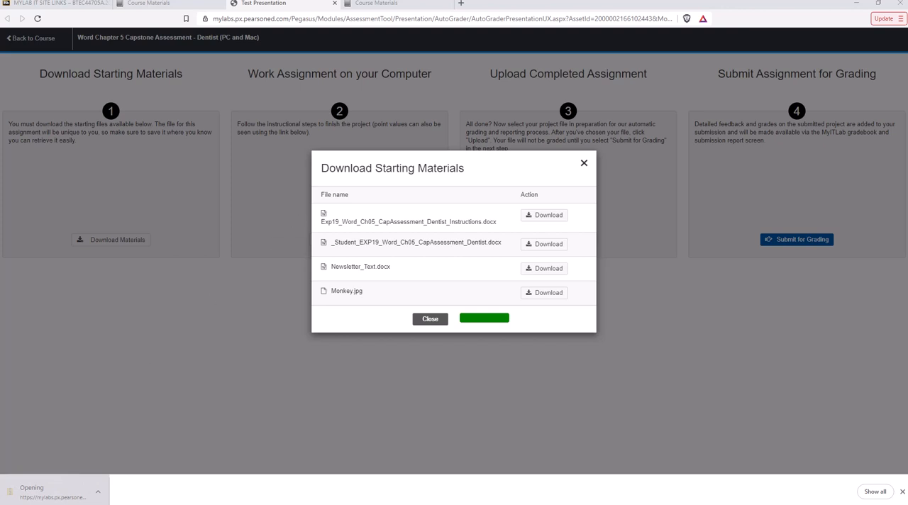
drag(52, 81, 211, 81)
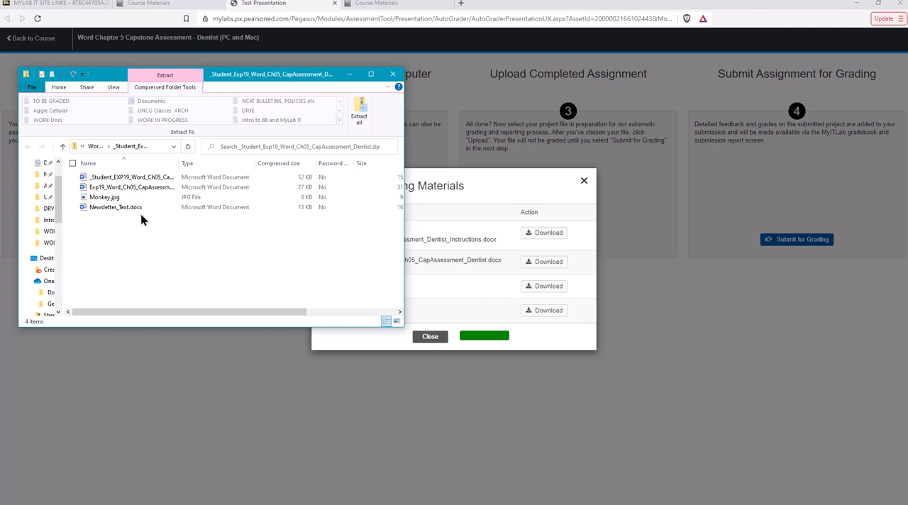
click(370, 75)
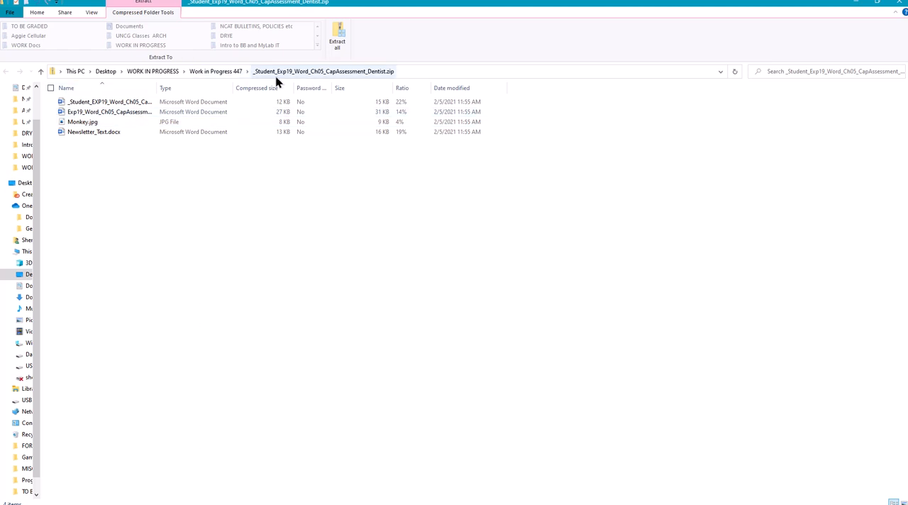
click(202, 73)
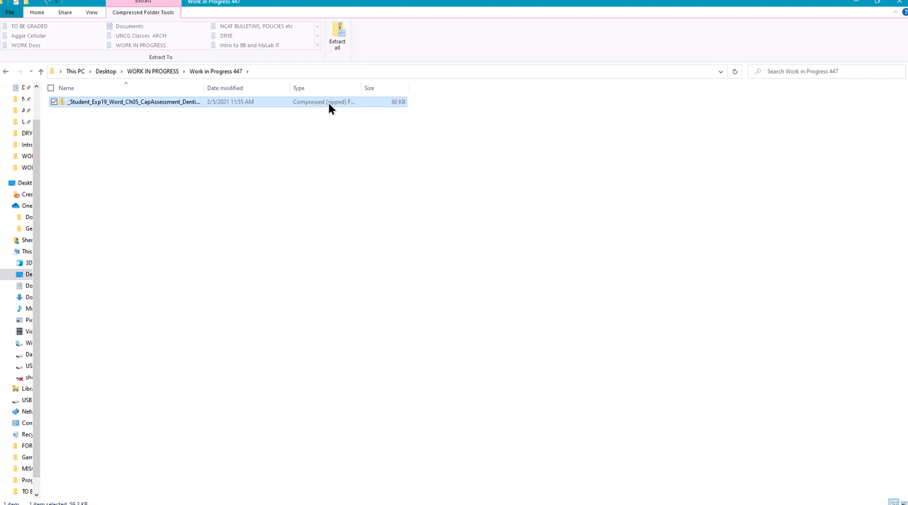
double_click(140, 102)
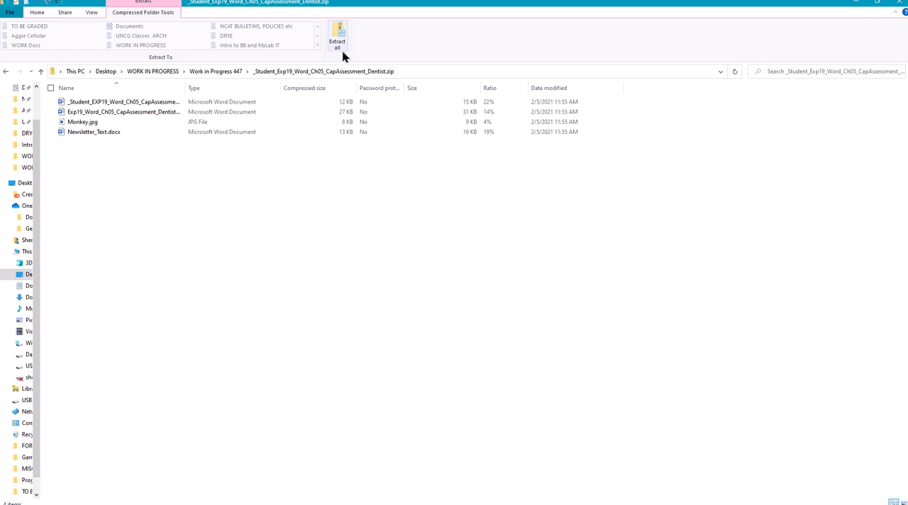
drag(187, 90, 266, 91)
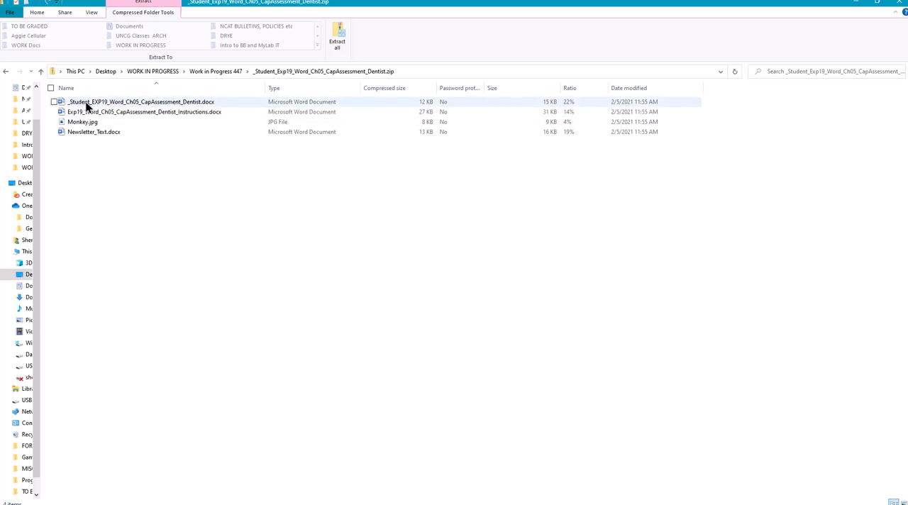
Step: Return to Work in Progress 447 and reopen the assignment zip for extraction
mouse_move(141, 101)
click(226, 70)
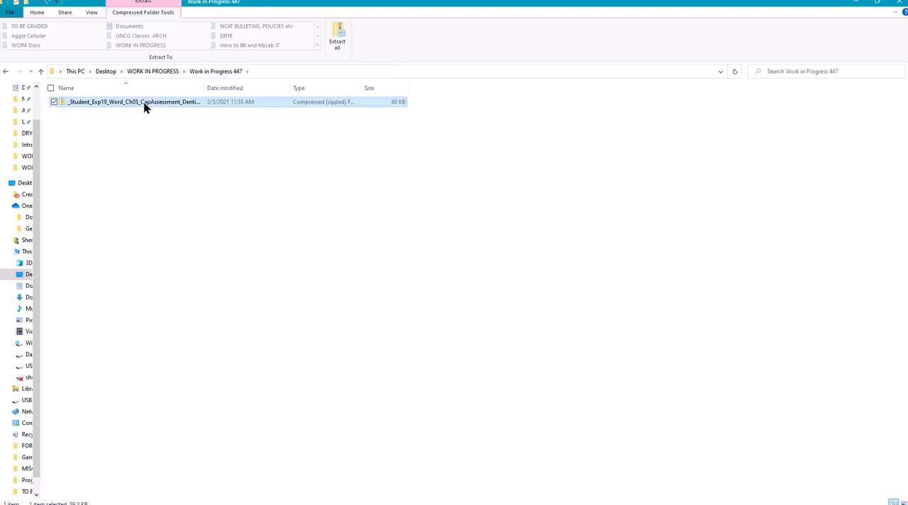
right_click(144, 106)
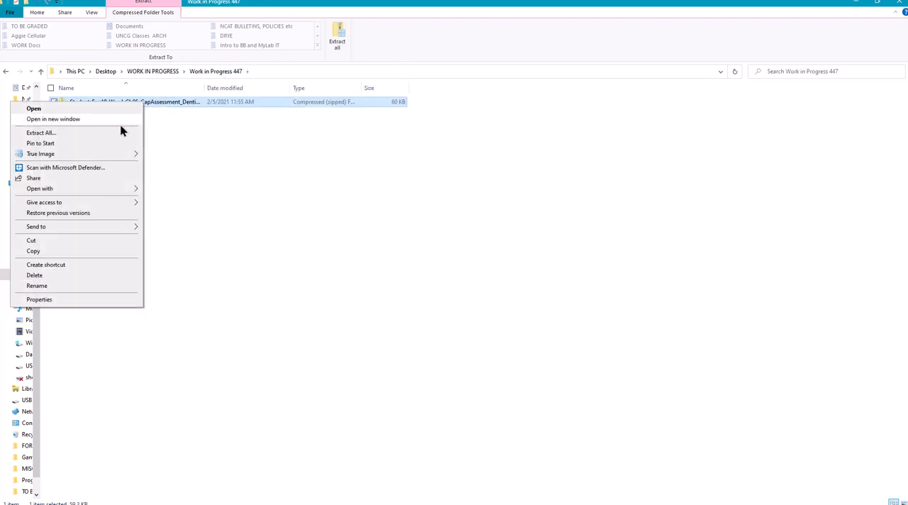
click(251, 123)
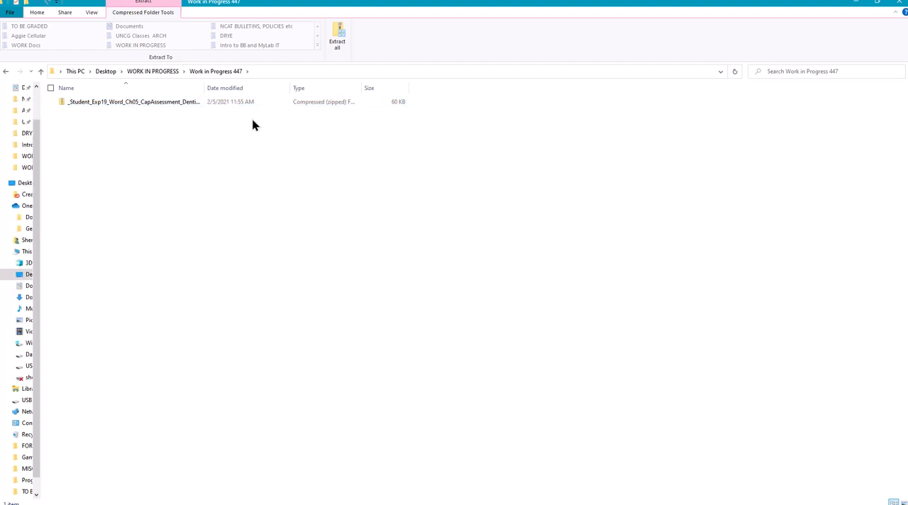
click(186, 105)
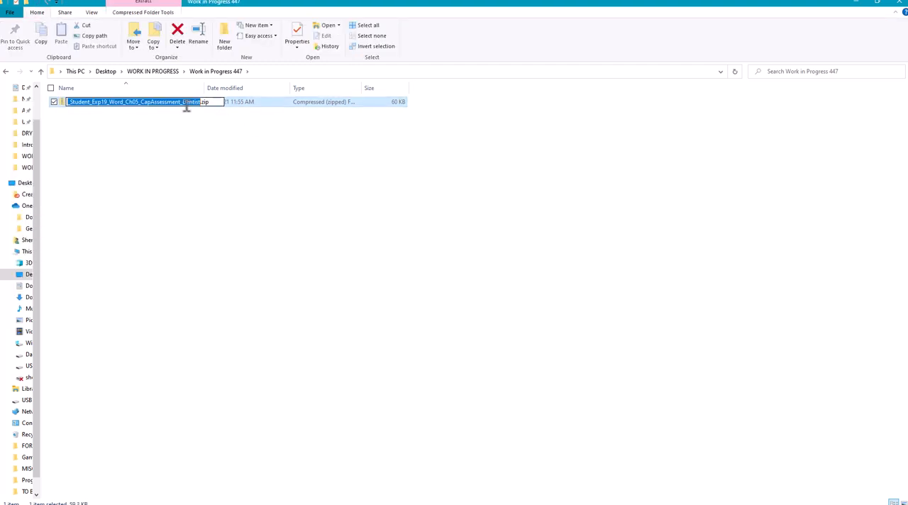
click(201, 110)
double_click(197, 102)
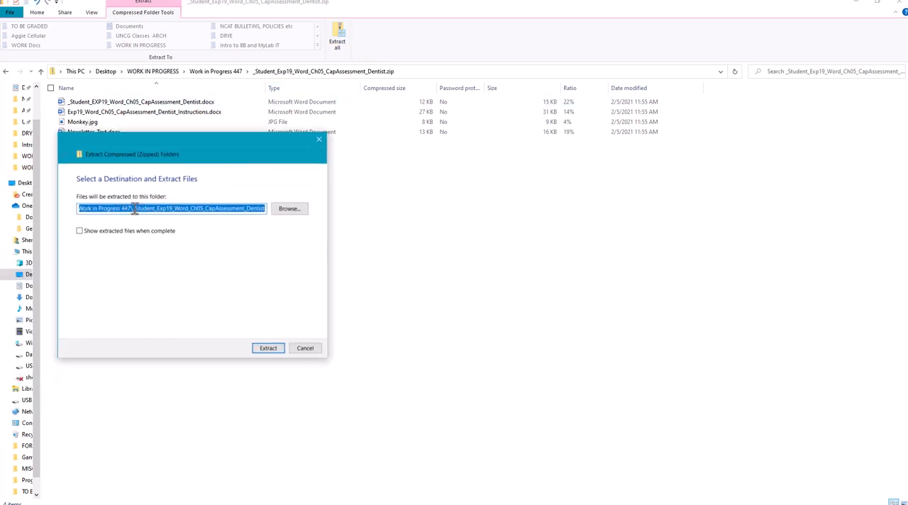
Step: Extract all four files directly into Work in Progress 447, removing the extra subfolder from the path
drag(134, 208, 282, 216)
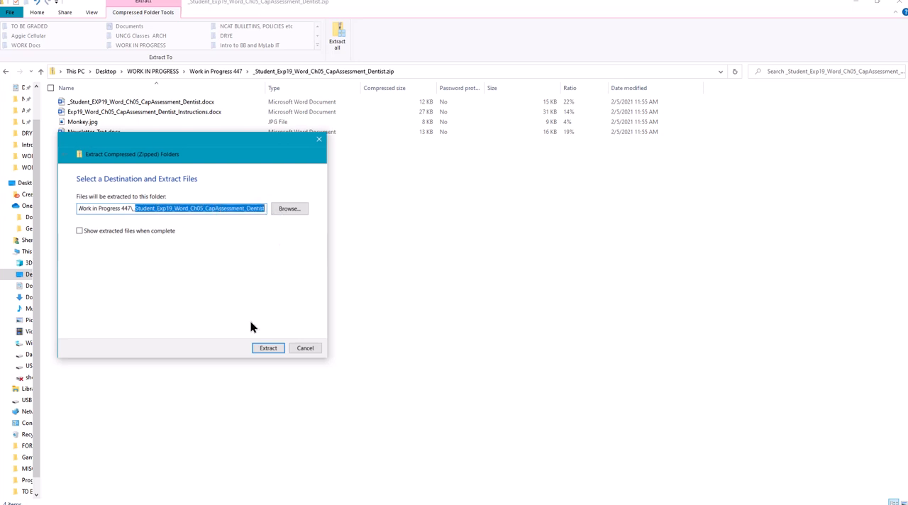
key(BackSpace)
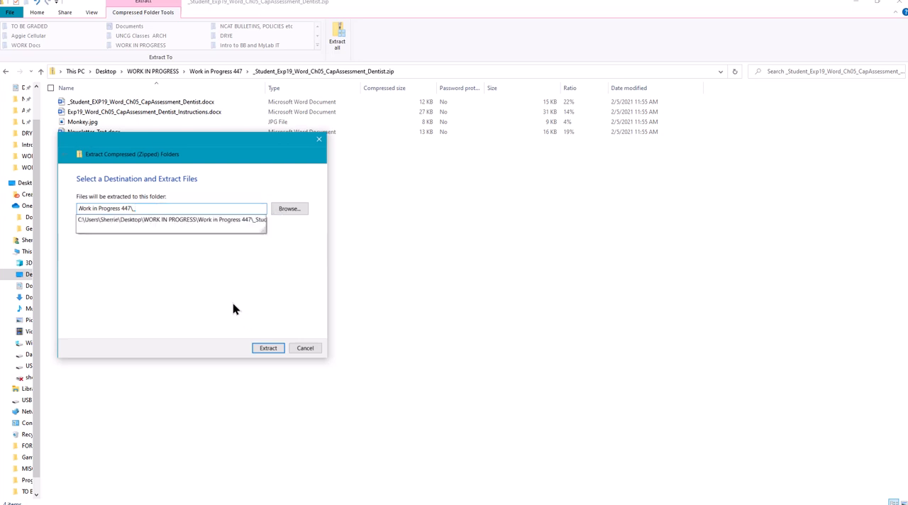
click(268, 350)
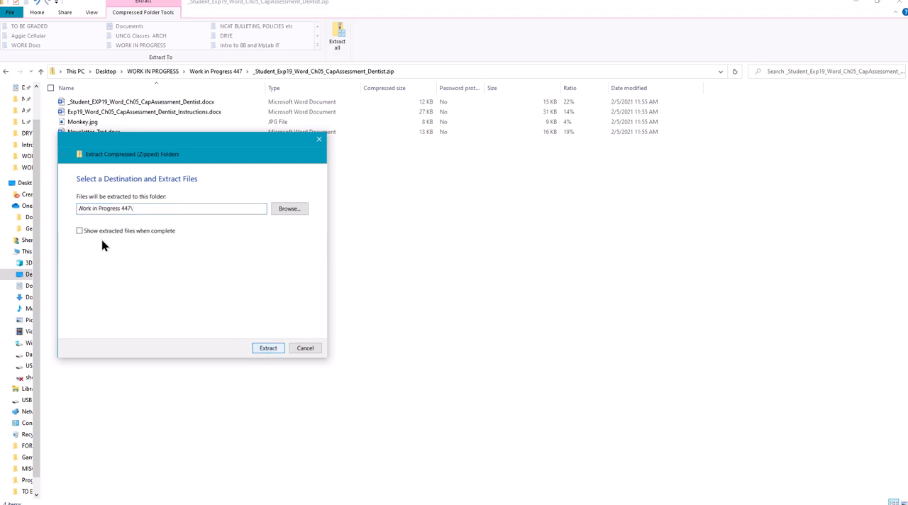
click(272, 349)
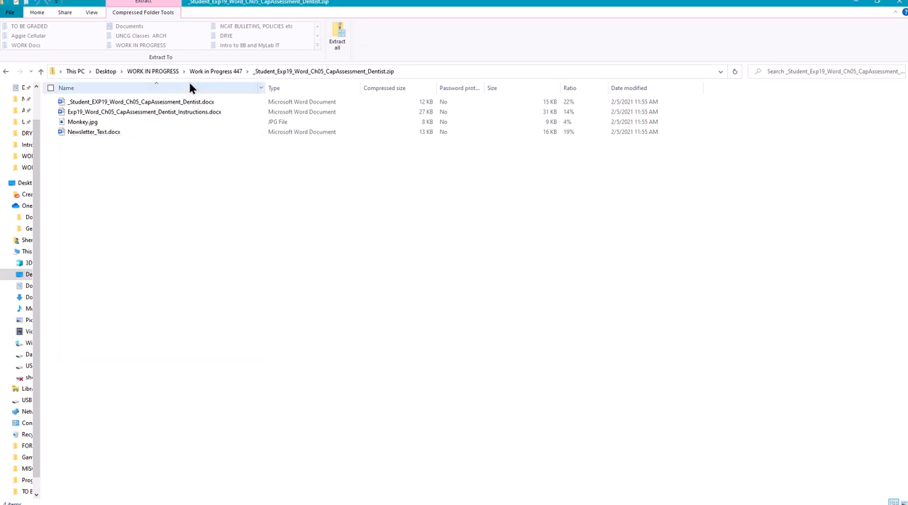
Step: Open the extracted Capstone Dentist instructions .docx from Work in Progress 447 in Word
click(215, 71)
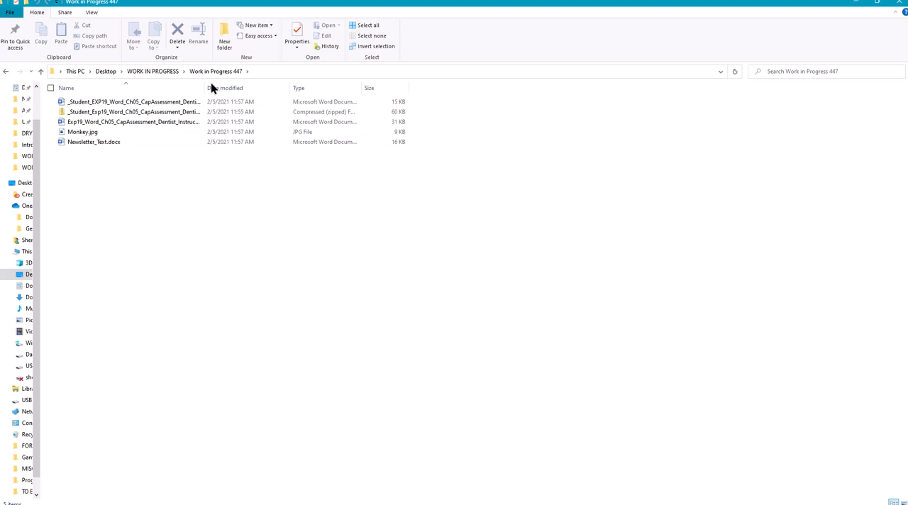
drag(203, 87, 287, 88)
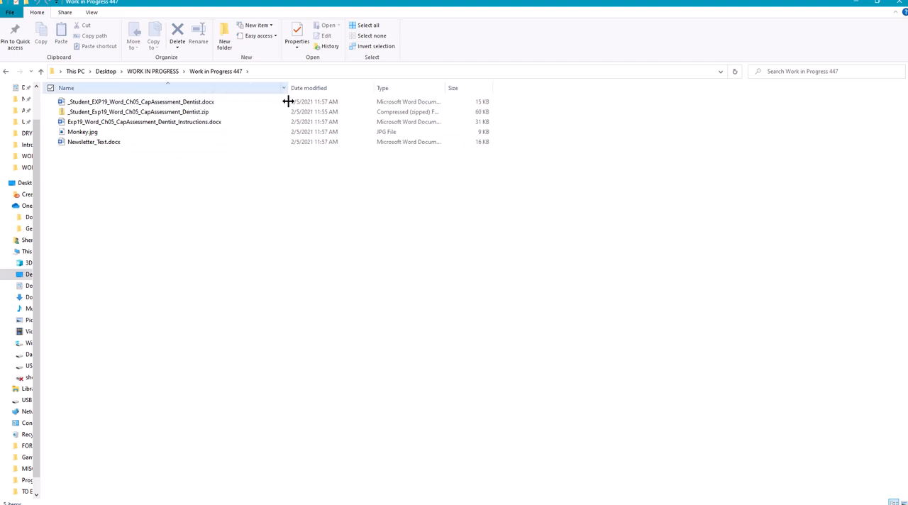
double_click(128, 122)
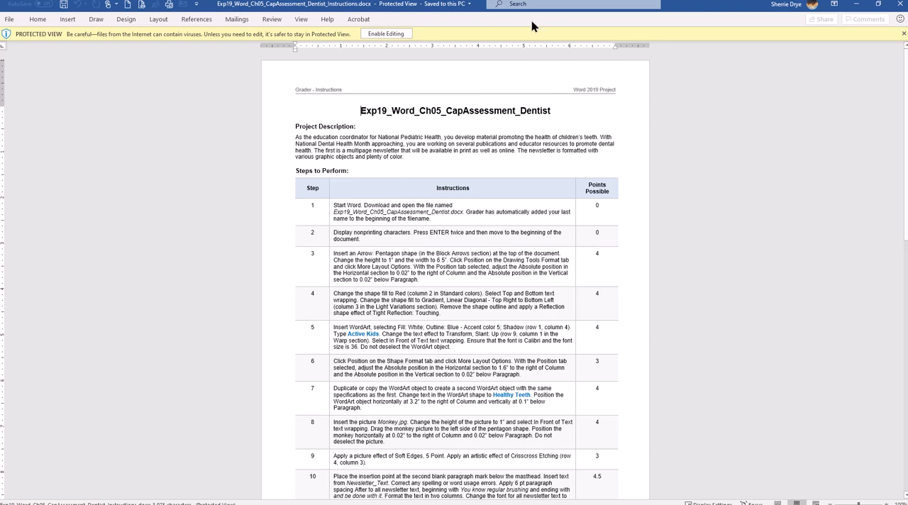
Step: Enable editing to read the 17 steps, close Word, and minimize Explorer back to the browser
click(393, 33)
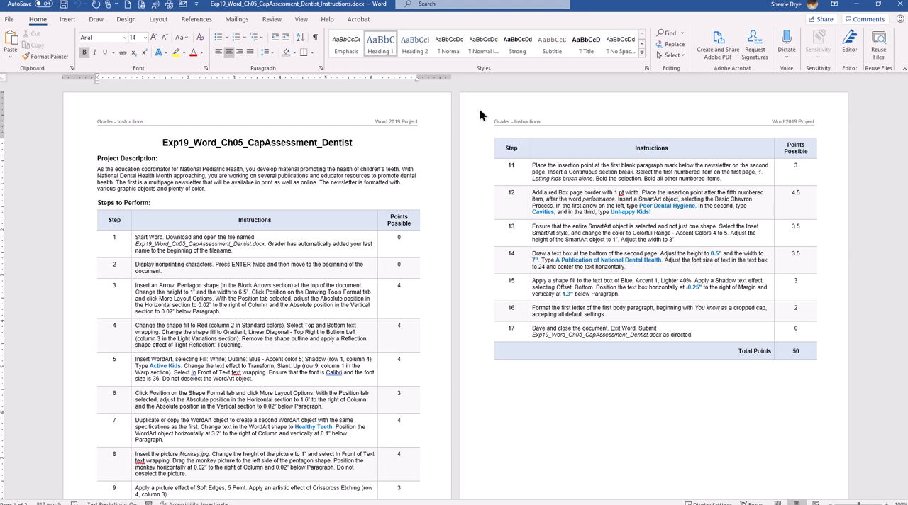
mouse_move(255, 284)
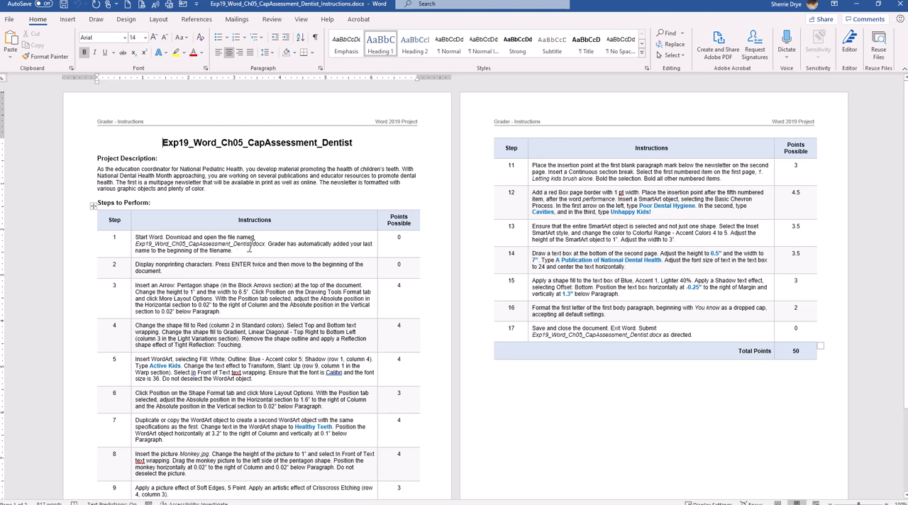
click(895, 3)
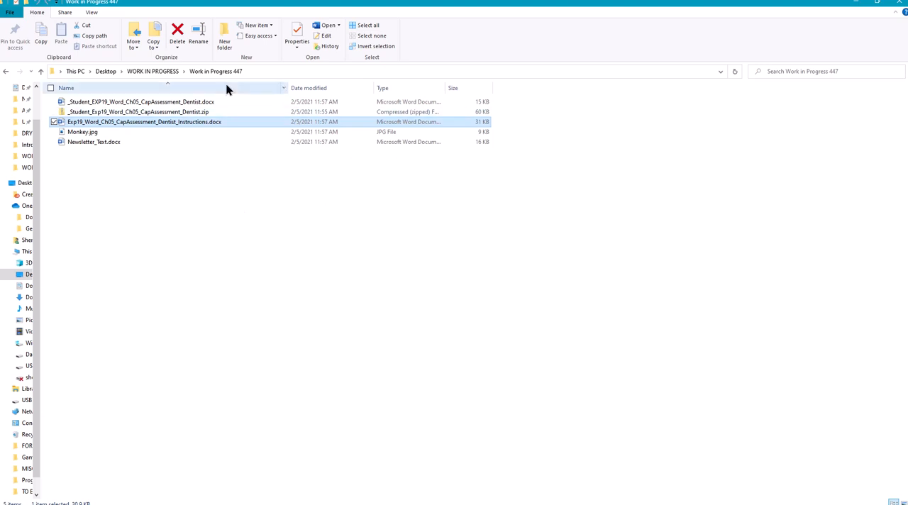
click(158, 74)
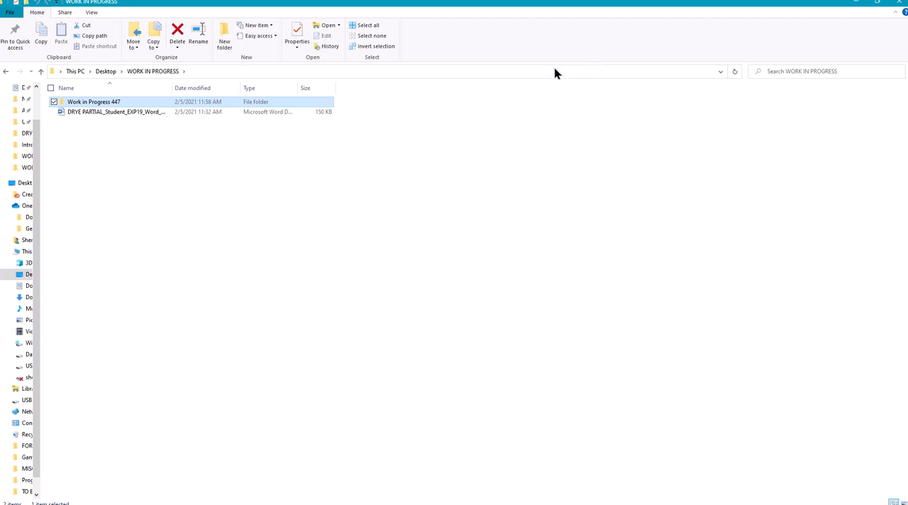
click(859, 5)
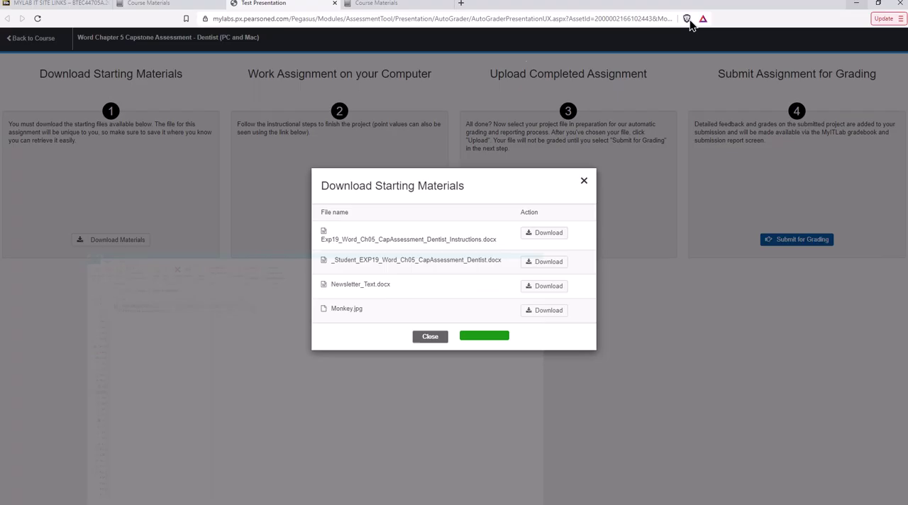
Step: Upload the partial Capstone Dentist Word file from Desktop > WORK IN PROGRESS to the assignment
click(584, 183)
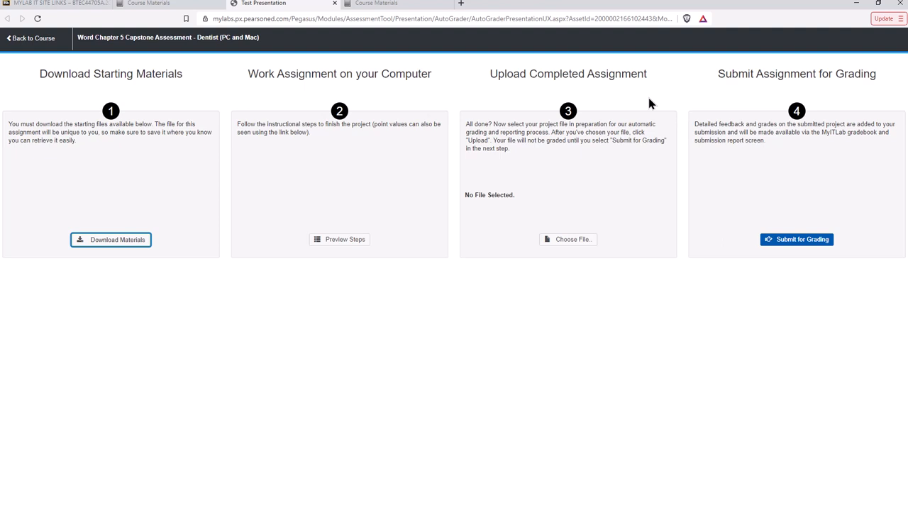
click(569, 242)
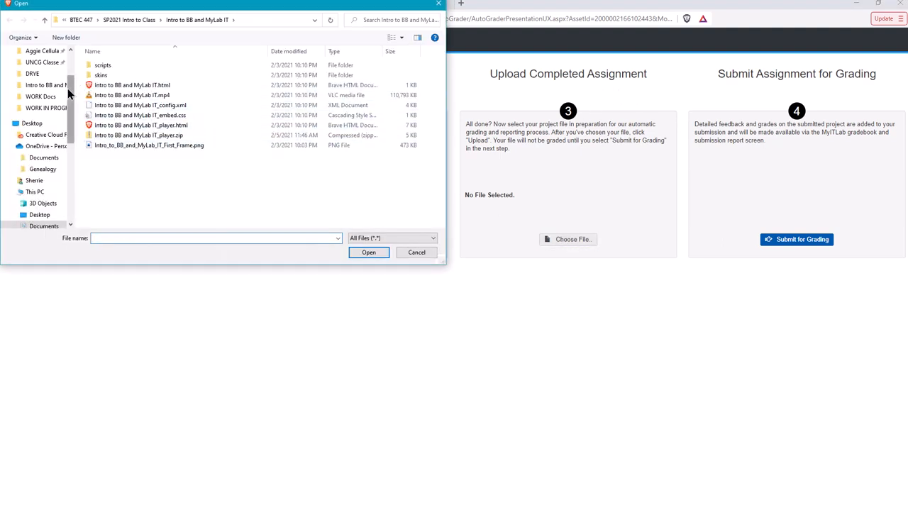
click(32, 123)
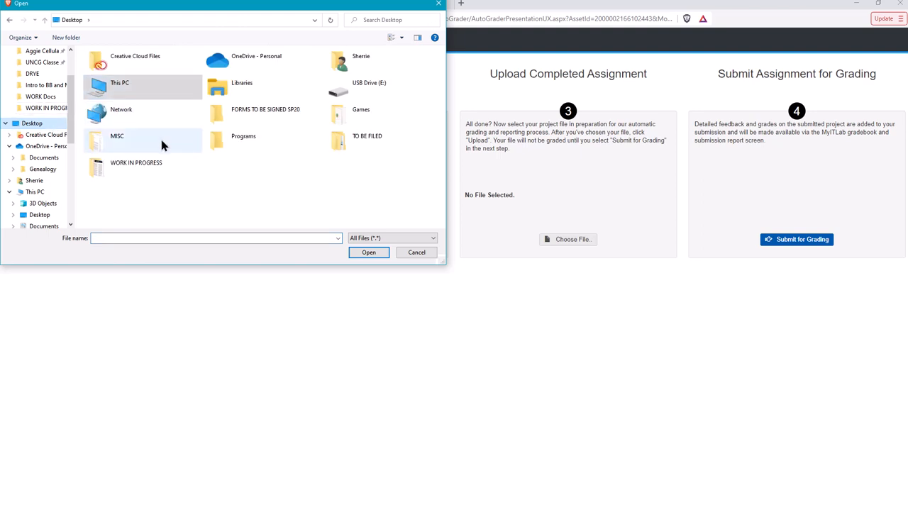
double_click(134, 161)
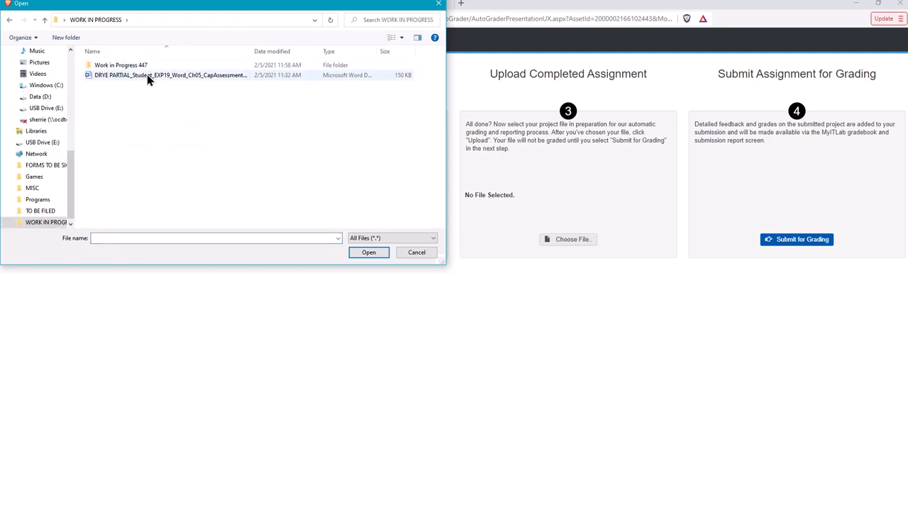
double_click(147, 74)
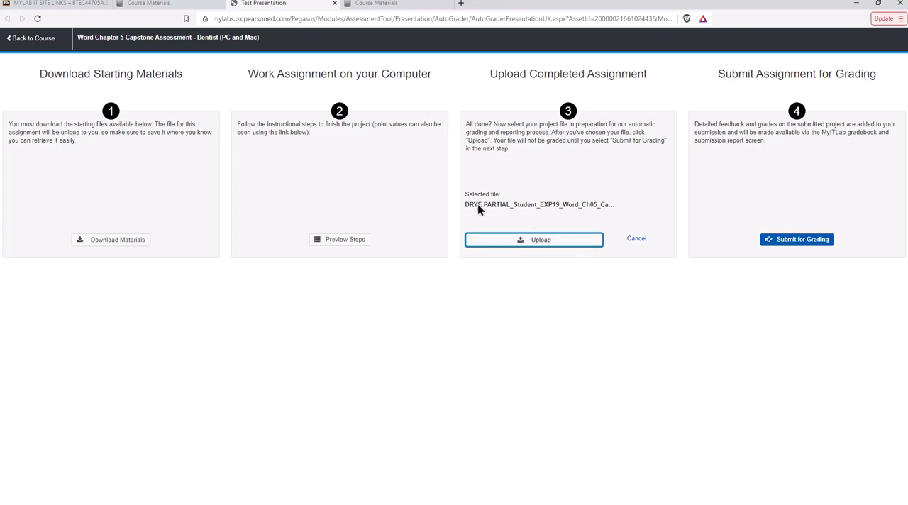
click(550, 244)
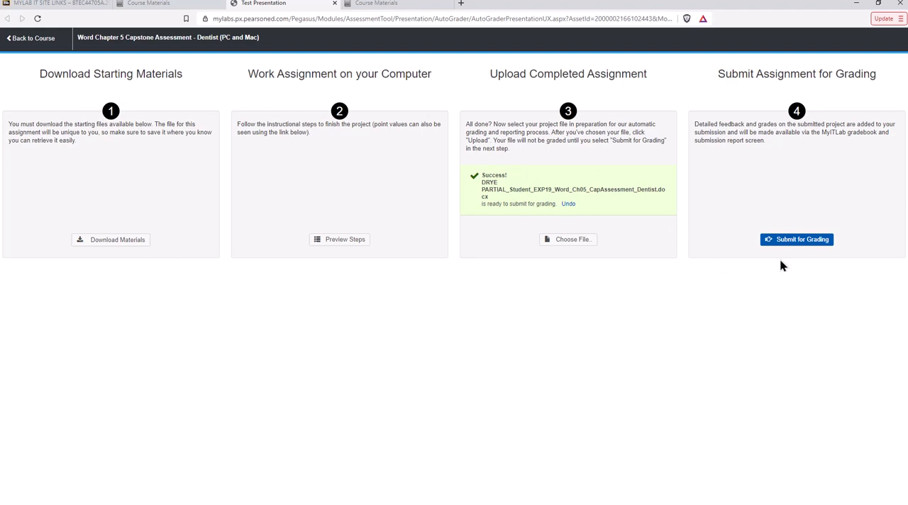
Step: Submit the uploaded file for grading and close the assignment tab to see past attempts
click(794, 242)
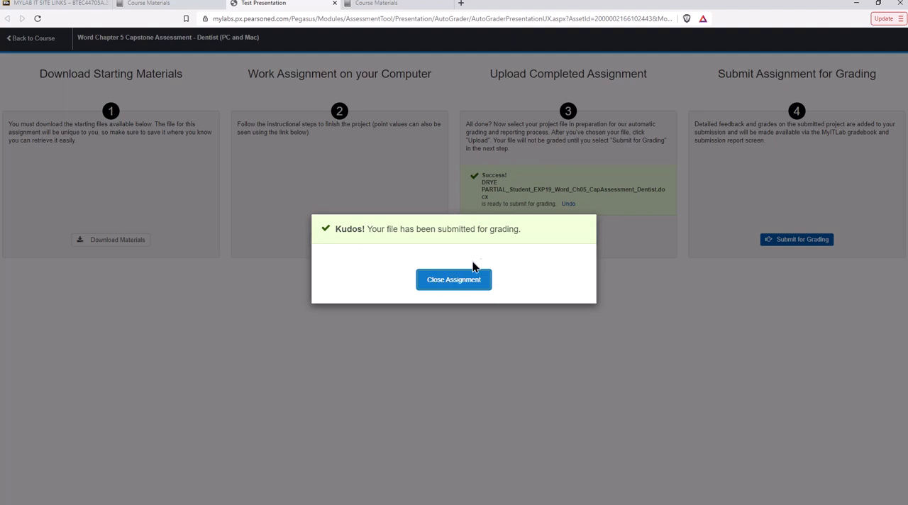
click(334, 4)
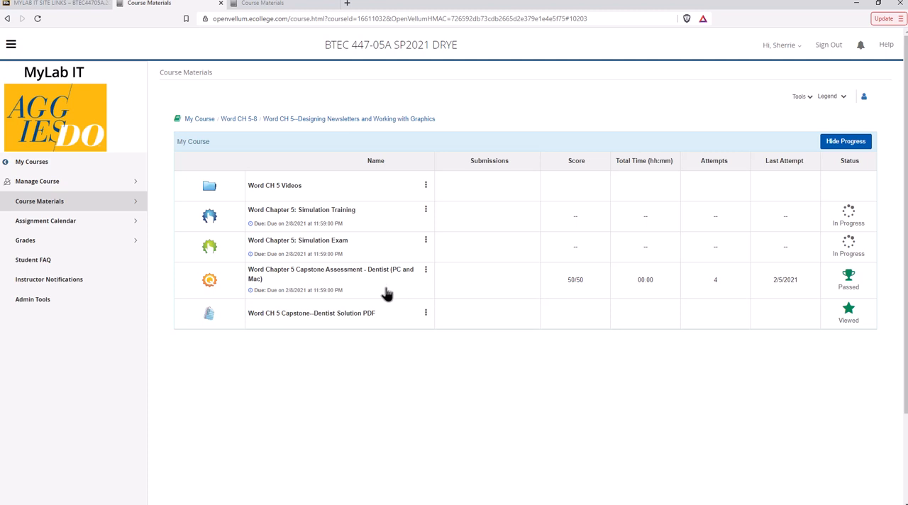
Step: View the Capstone Assessment's submissions and load submission 5/5's score card at 93%
click(426, 272)
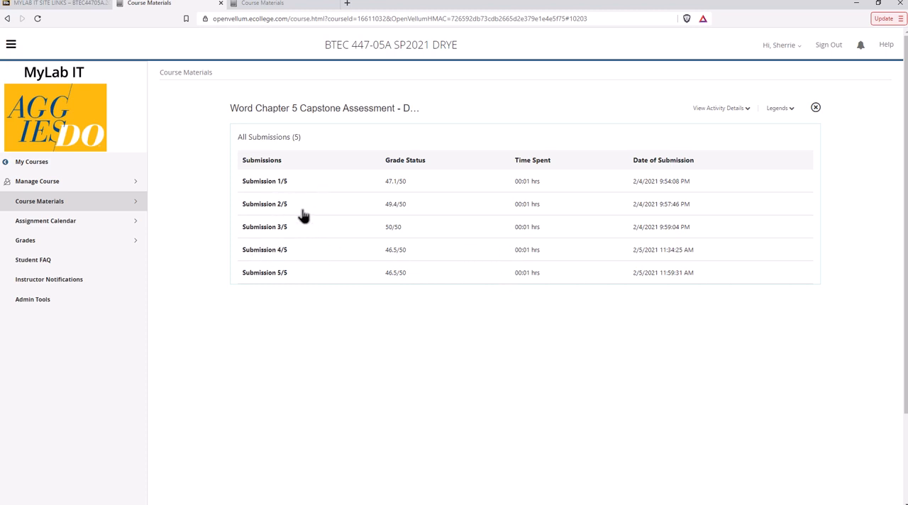
click(268, 277)
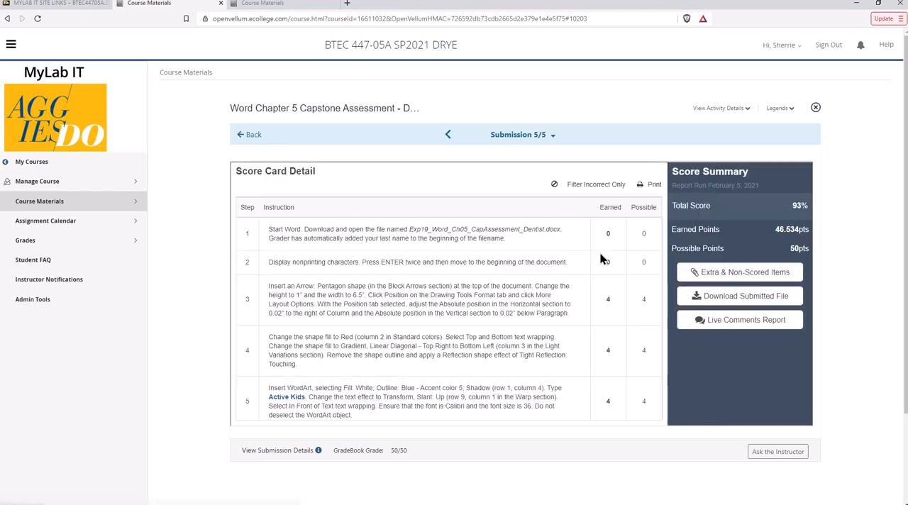
scroll(596, 254, down, 2)
scroll(527, 269, down, 4)
scroll(584, 270, down, 2)
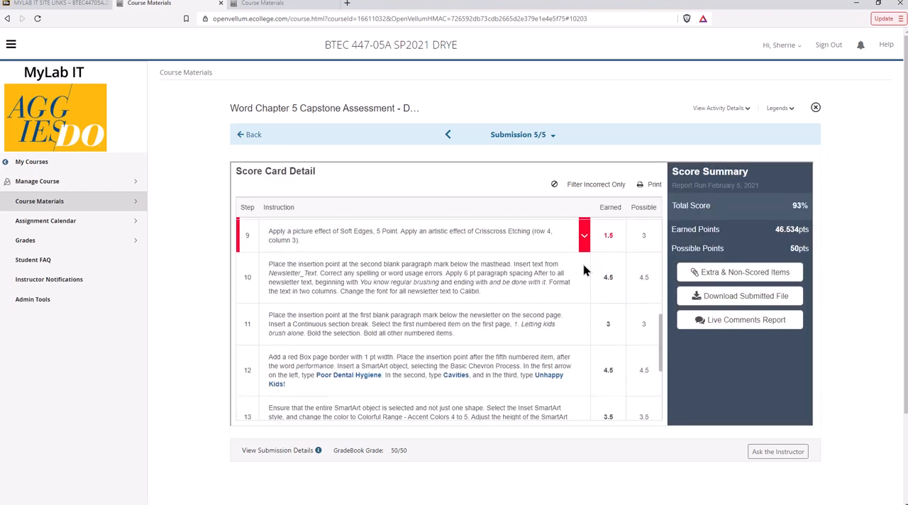
scroll(584, 270, up, 3)
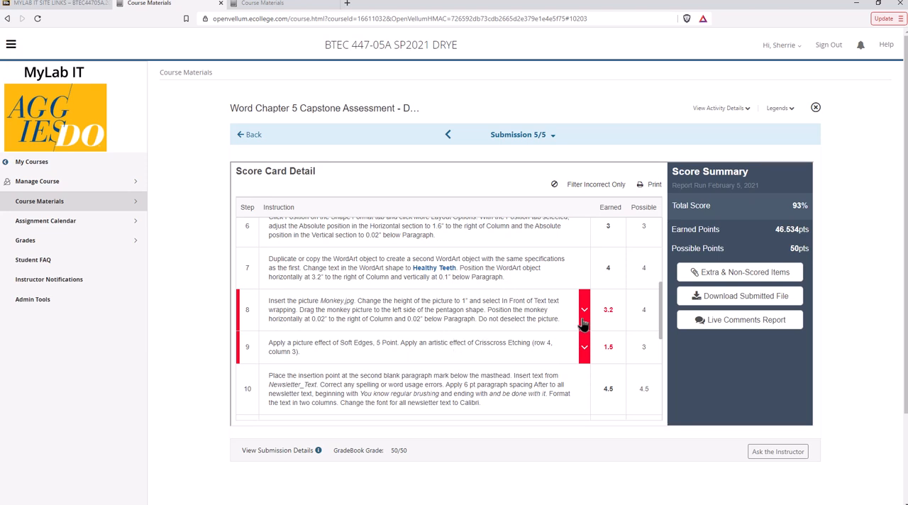
Step: Filter the score card to show only the incorrectly completed steps
click(586, 186)
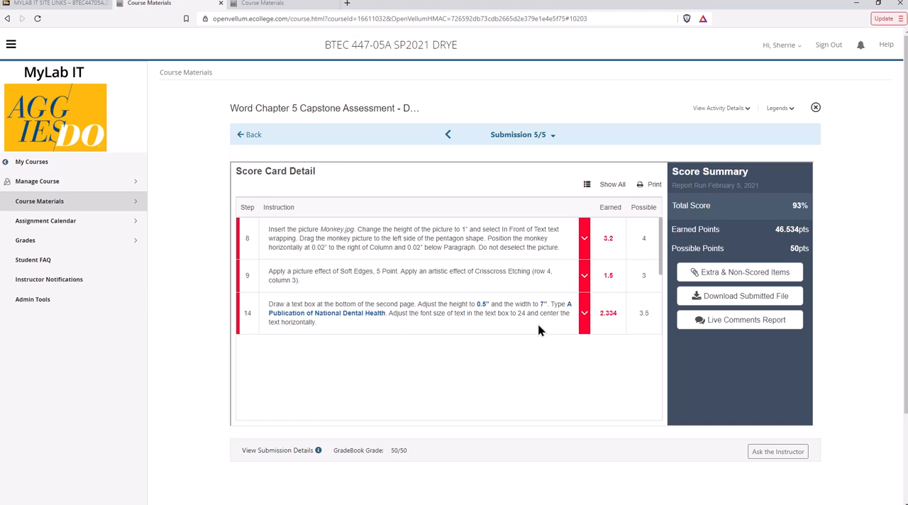
click(612, 186)
click(600, 186)
Step: Expand the feedback for steps 8, 9 and 14 to read why each lost points
click(583, 240)
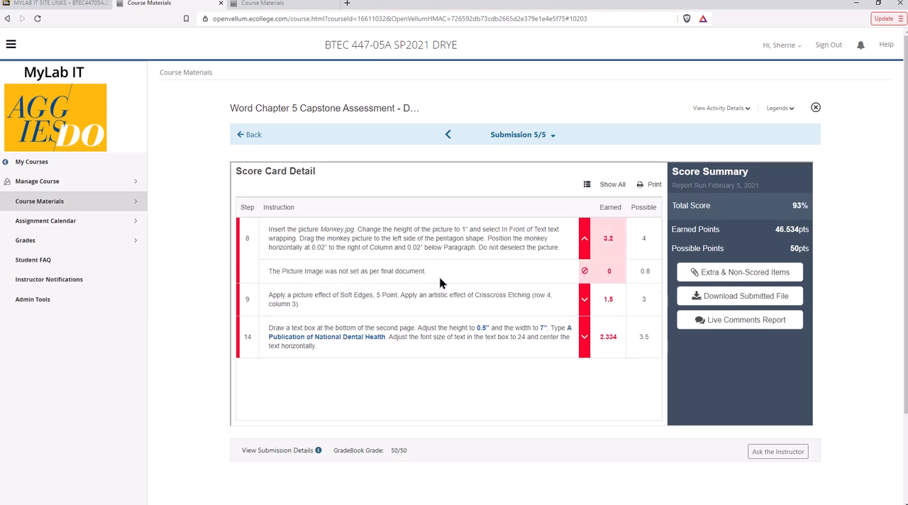
click(584, 302)
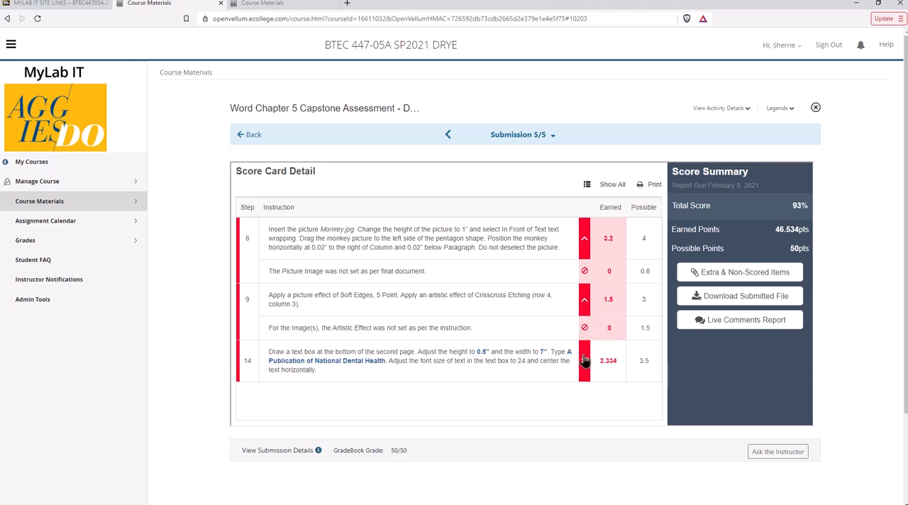
click(585, 362)
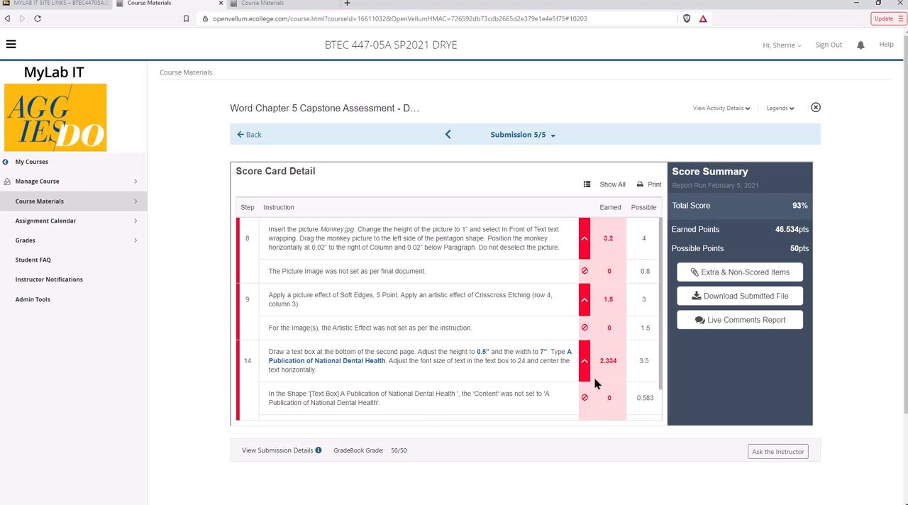
scroll(660, 389, down, 2)
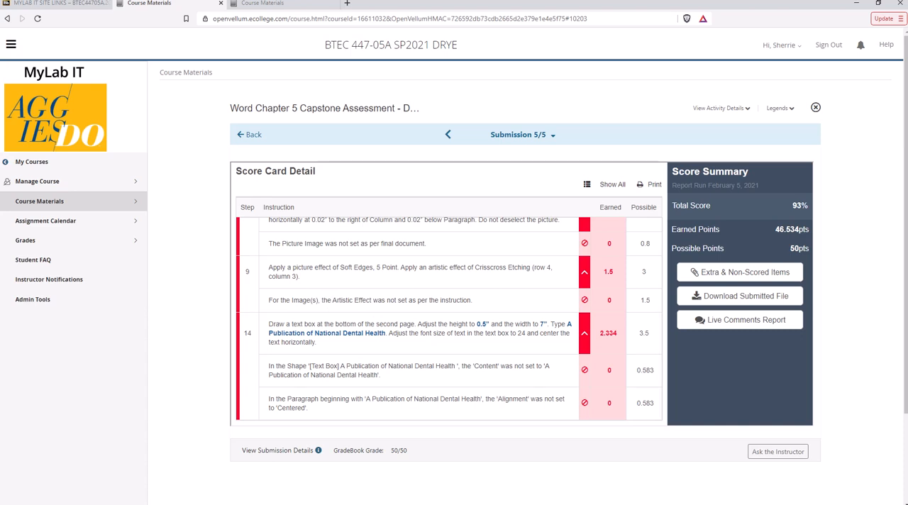
Step: Center the 'A Publication of National Dental Health' text box and fix the Heath misspelling
click(815, 108)
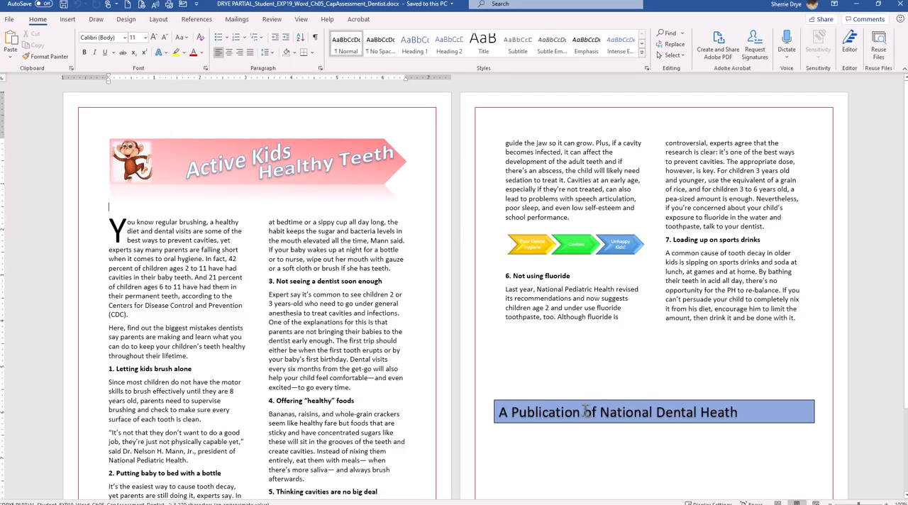
click(588, 412)
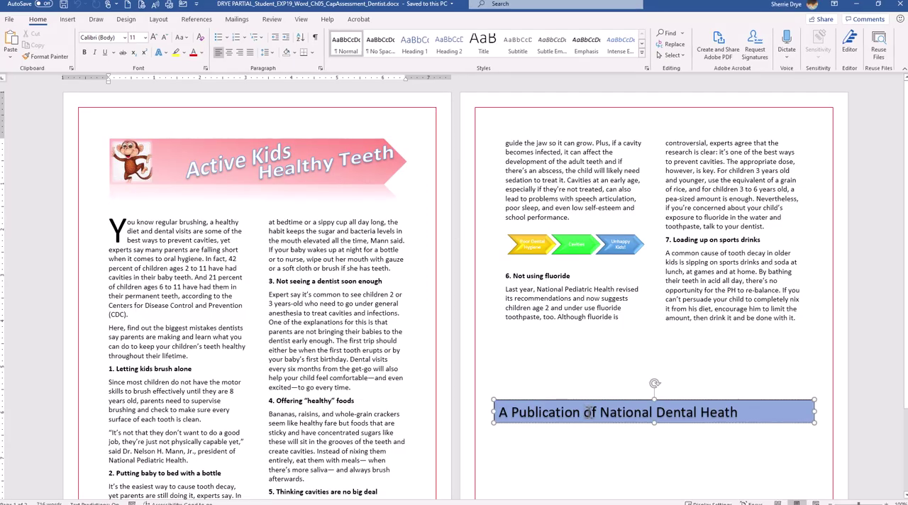
click(229, 52)
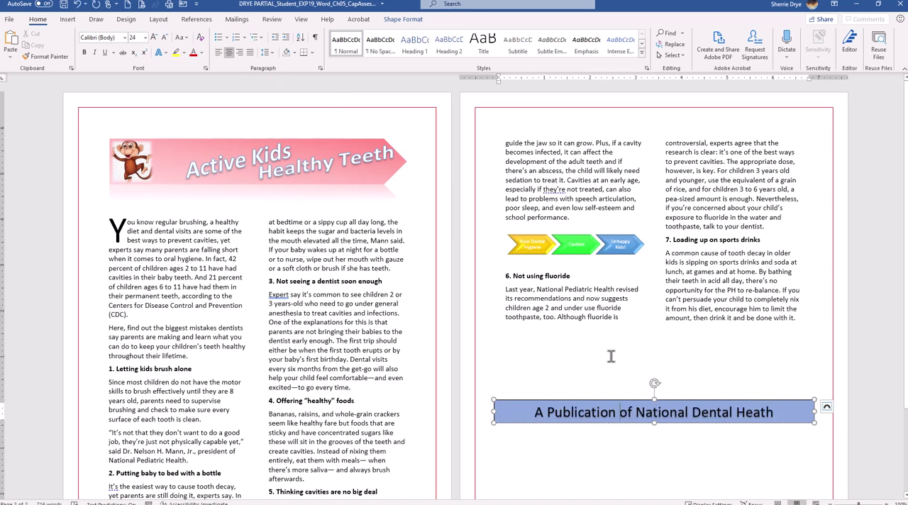
click(761, 413)
text(l)
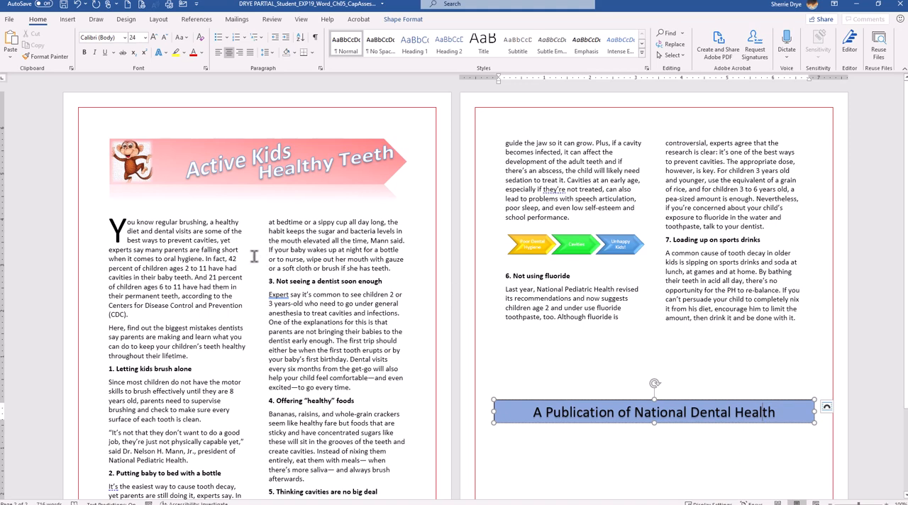
Step: Apply the Crisscross Etching artistic effect to the monkey picture
click(132, 160)
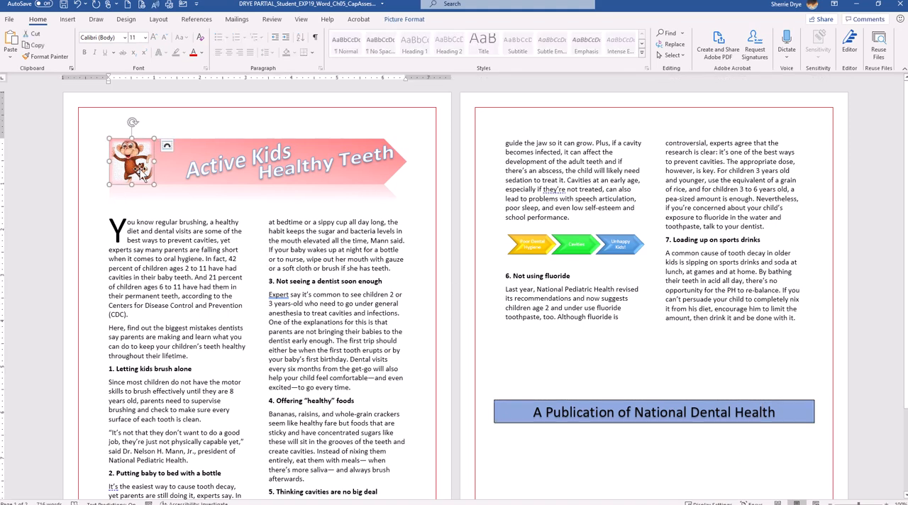
double_click(140, 162)
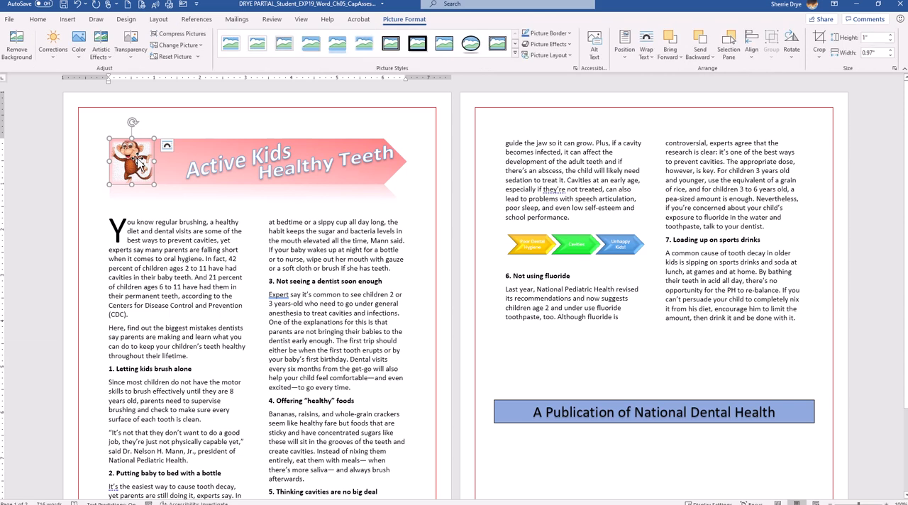
click(101, 48)
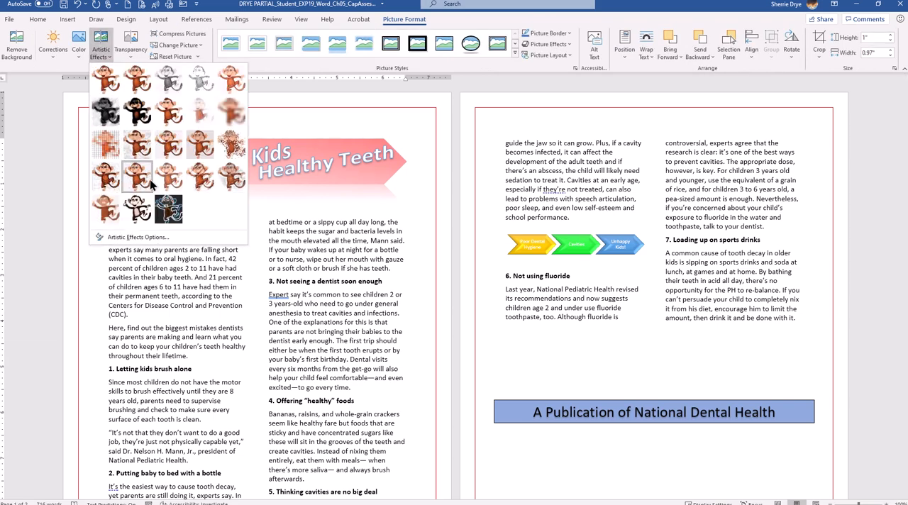
click(174, 181)
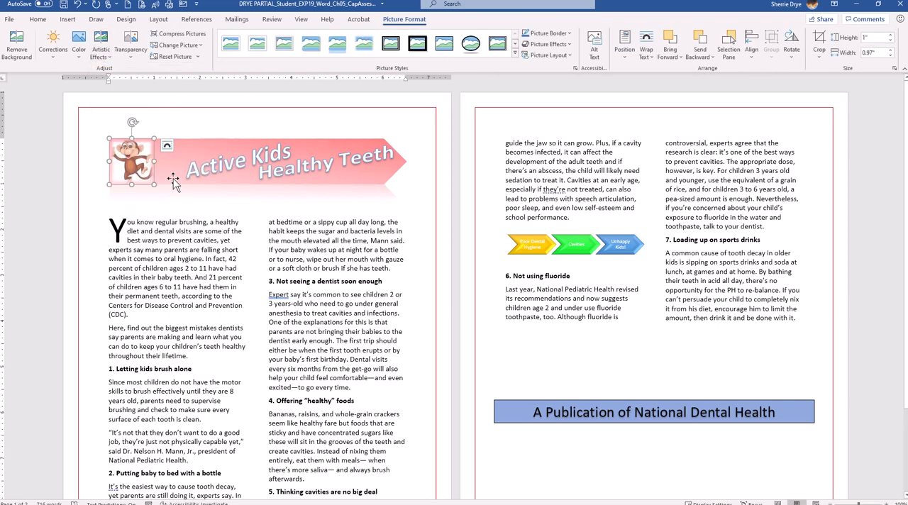
click(193, 250)
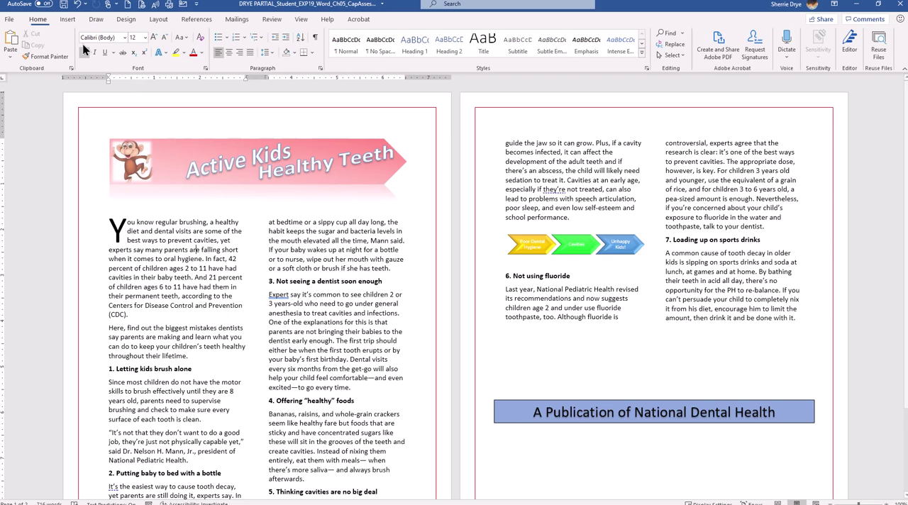
Step: Save the corrected newsletter and close Word
click(63, 7)
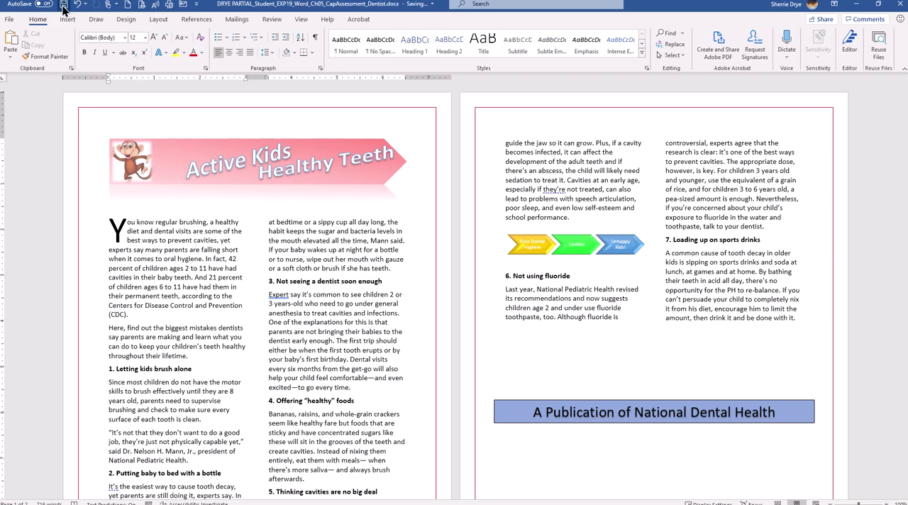
click(898, 8)
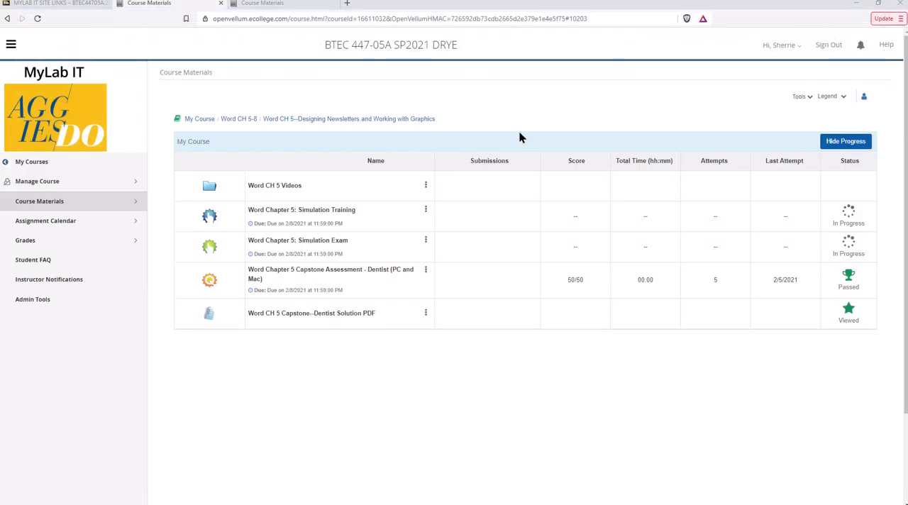
Step: Upload the corrected newsletter .docx to the Capstone Assessment and submit it for grading
click(366, 272)
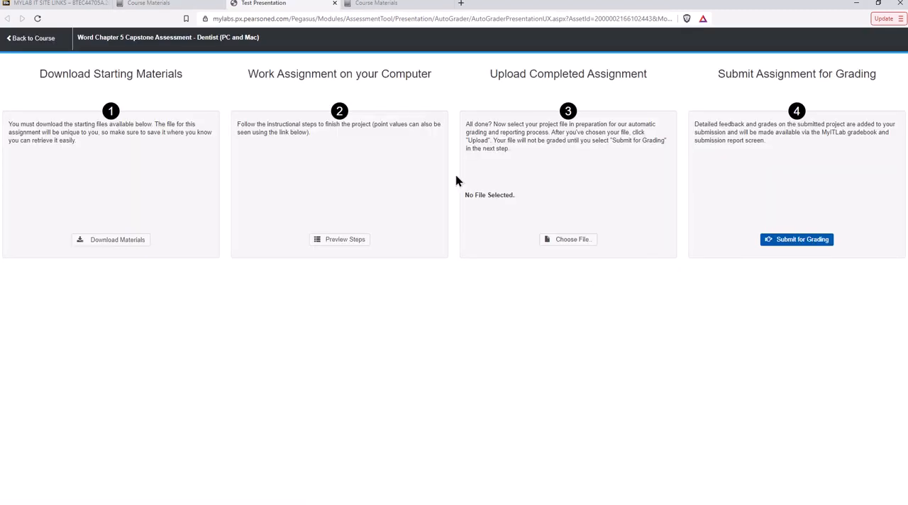
click(578, 243)
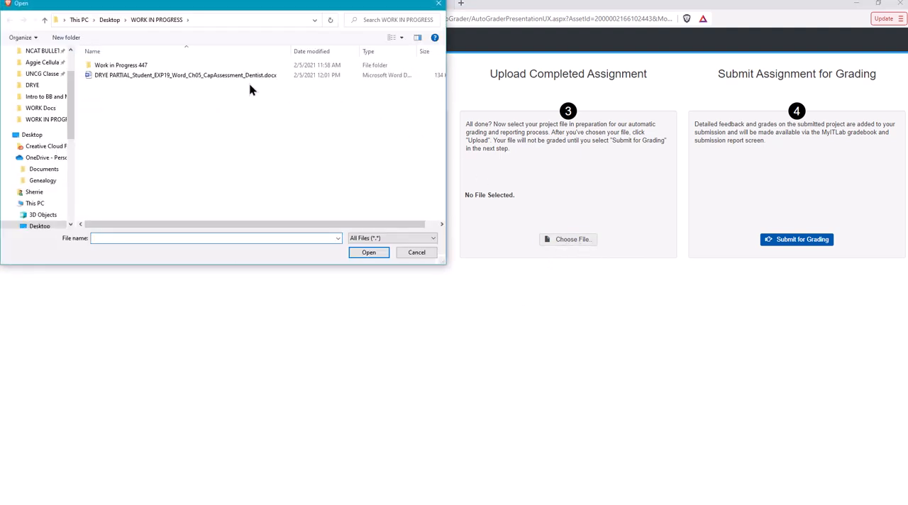
double_click(241, 77)
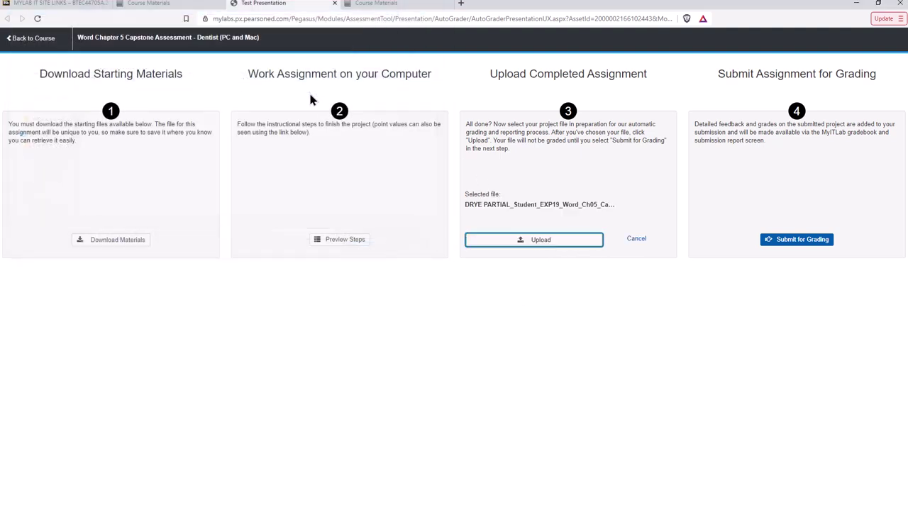
click(564, 241)
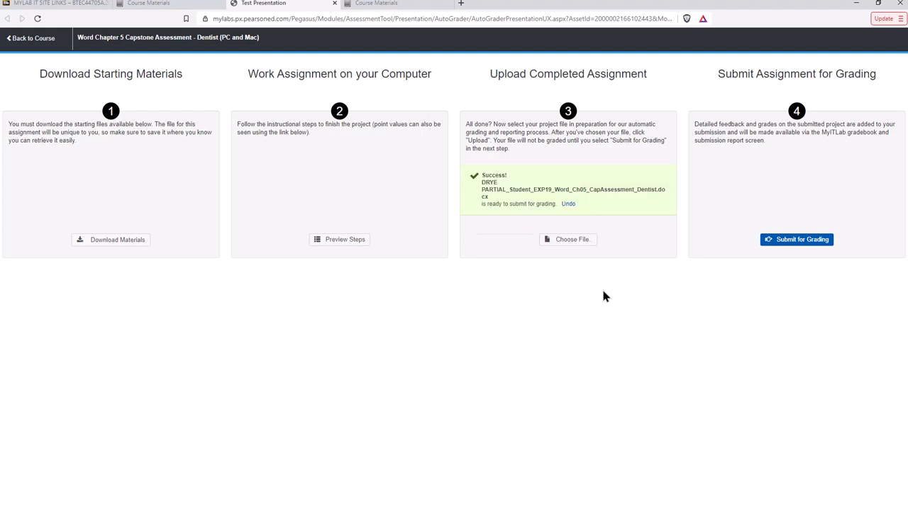
click(794, 240)
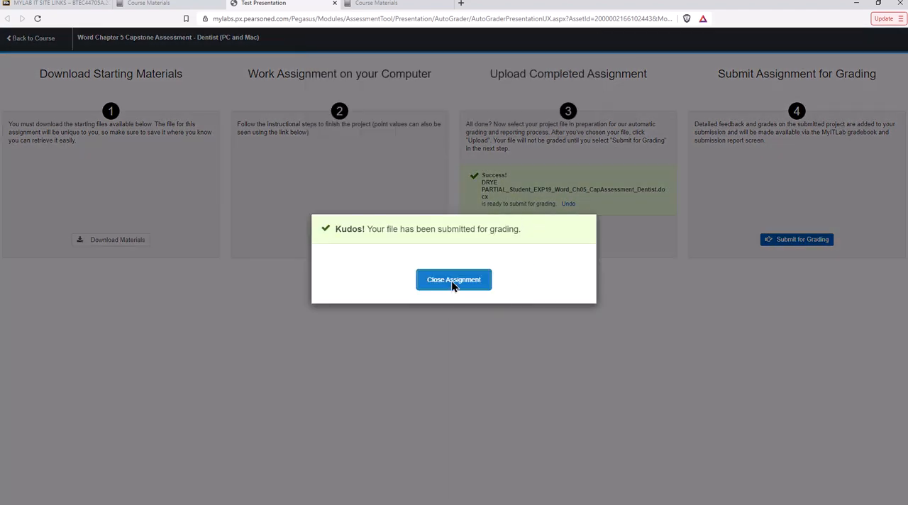
Step: Return to Course Materials and view the Capstone Assessment's submissions list
click(335, 3)
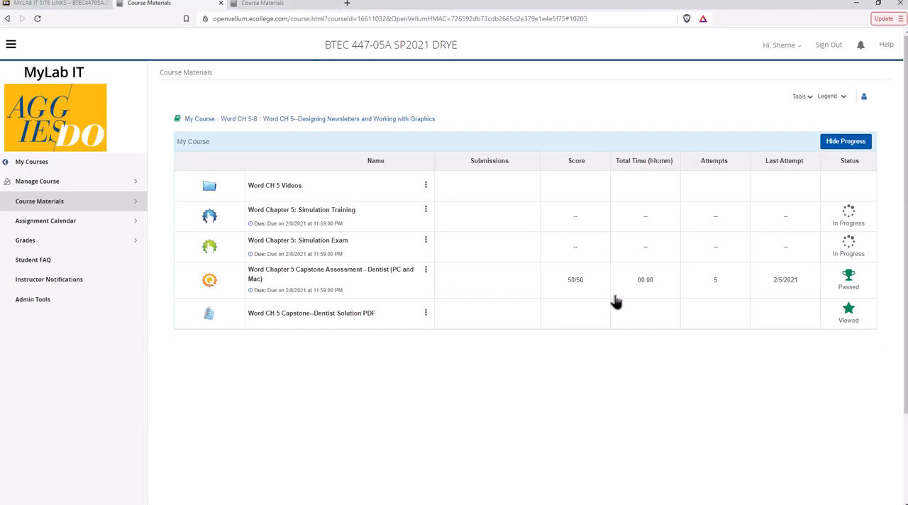
click(426, 270)
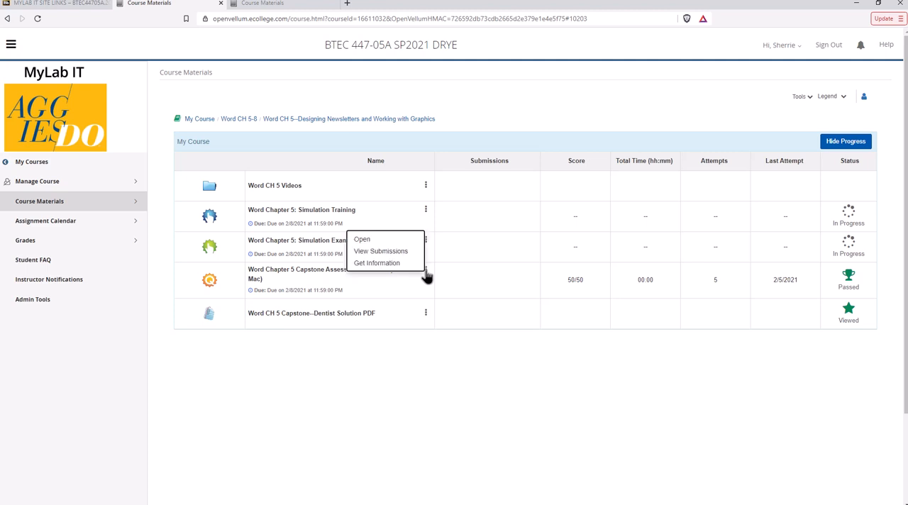
click(407, 253)
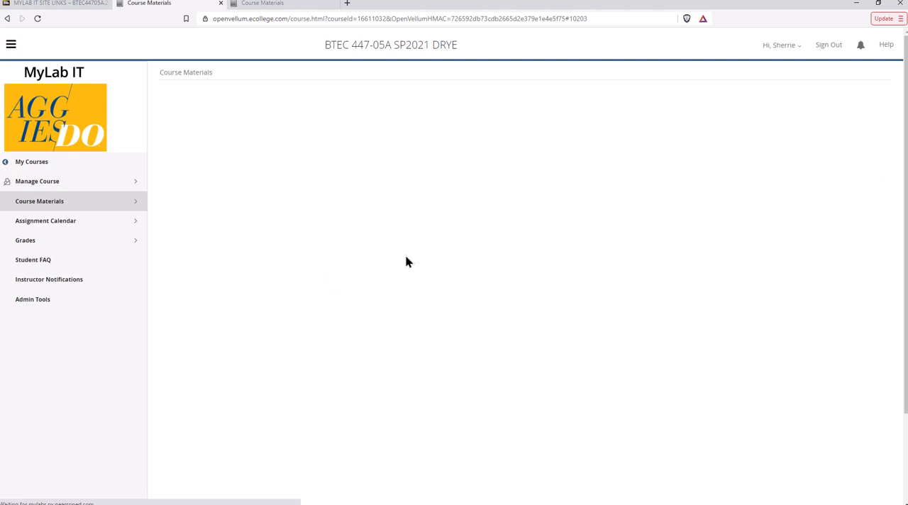